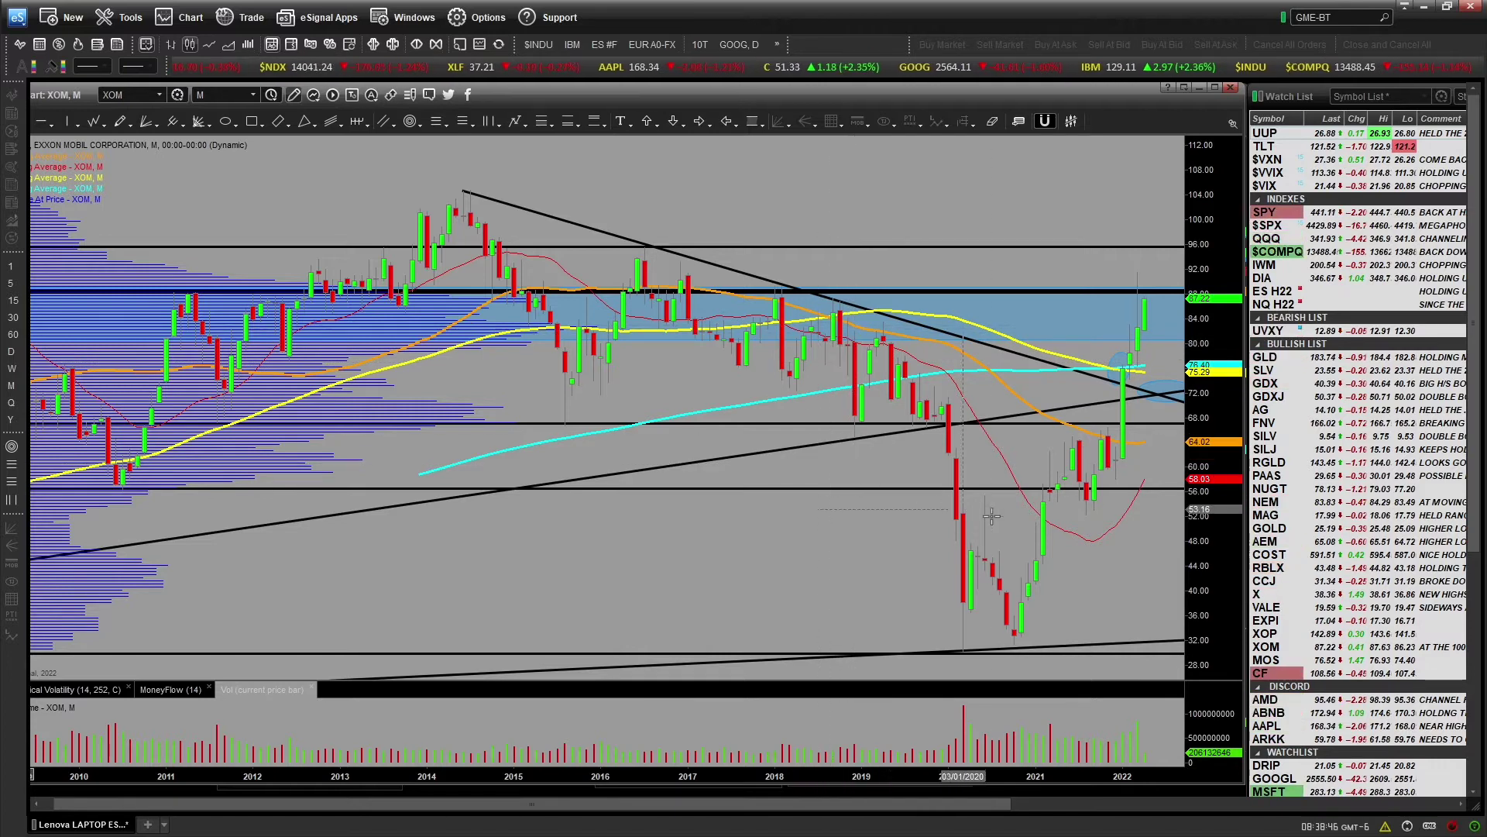
# Minimize the monthly XOM chart and examine XOM on the daily and 10-minute charts
pyautogui.click(1201, 90)
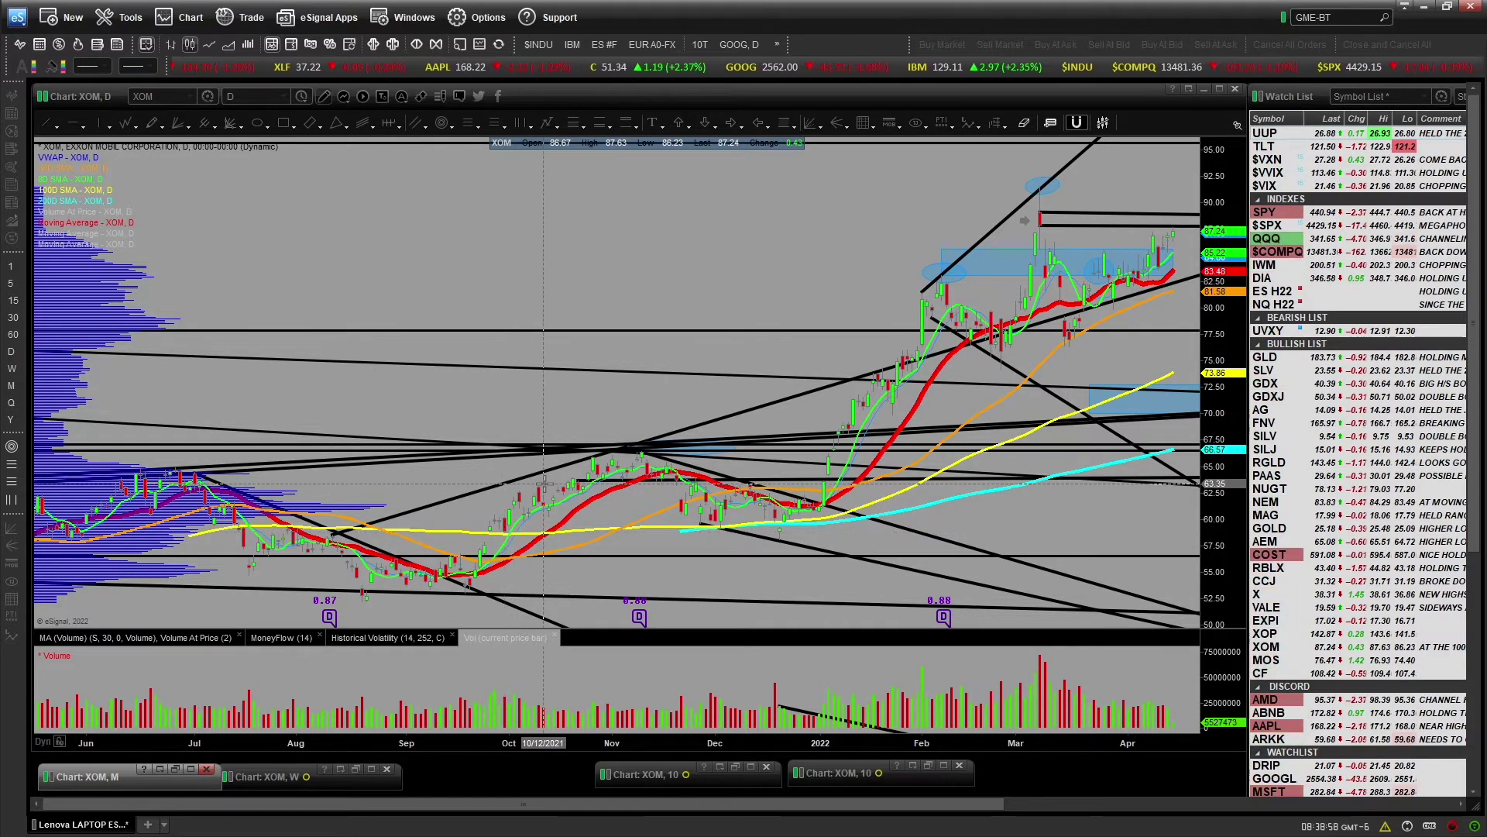
pyautogui.click(722, 740)
pyautogui.moveTo(723, 739); pyautogui.dragTo(794, 739)
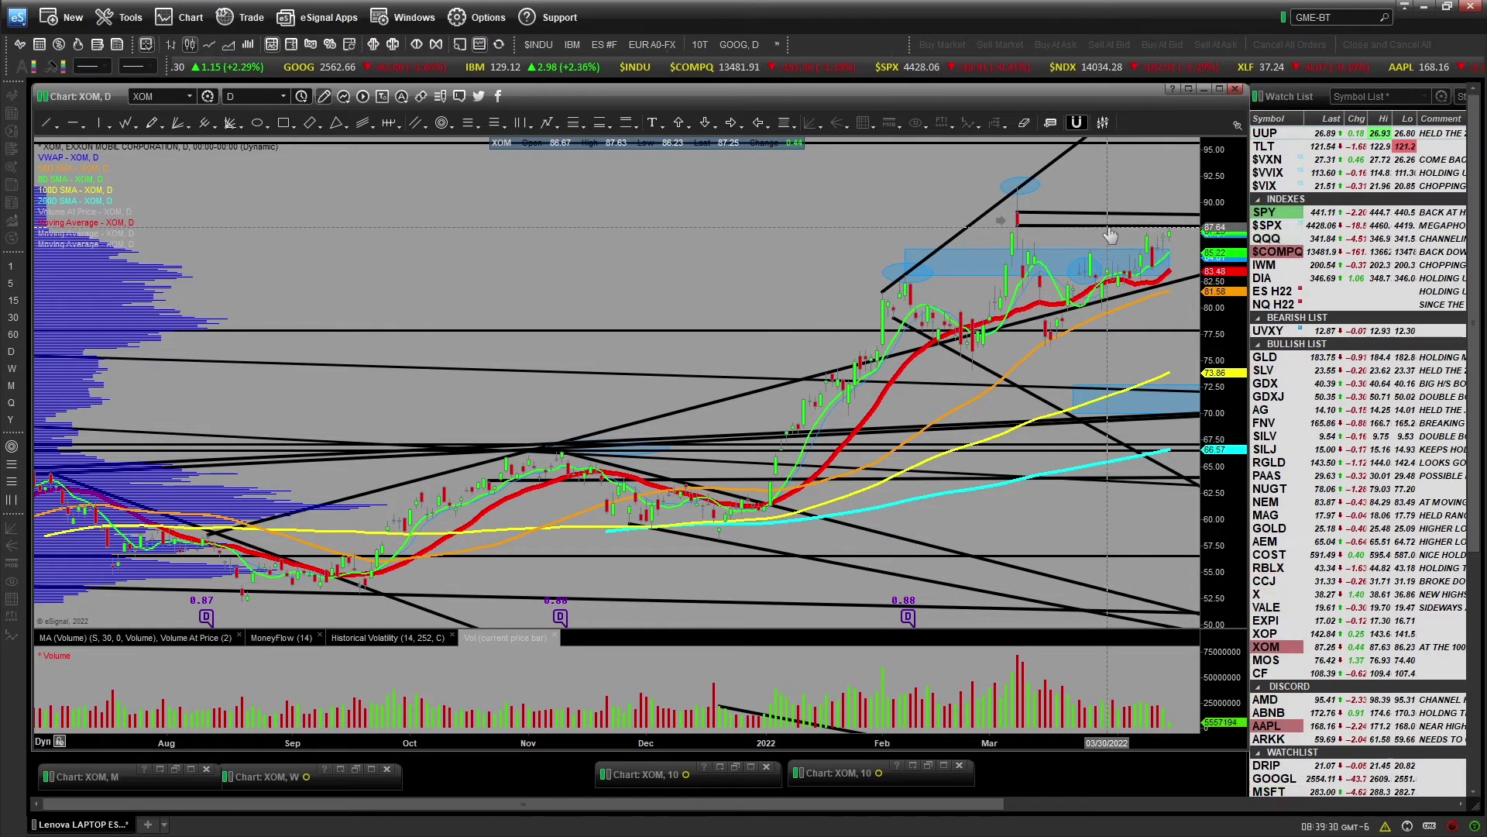
pyautogui.click(736, 770)
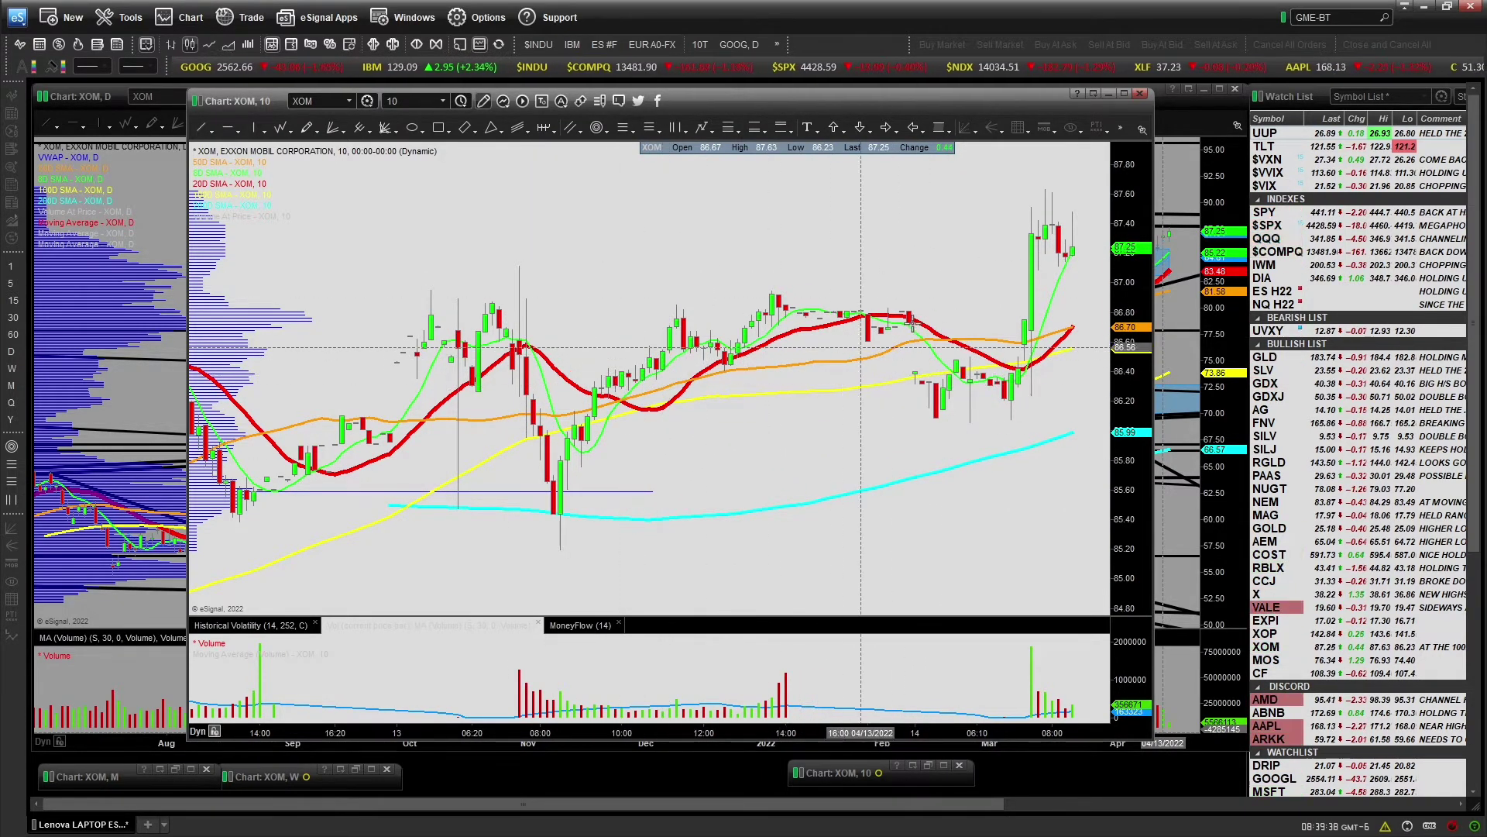
pyautogui.click(1109, 93)
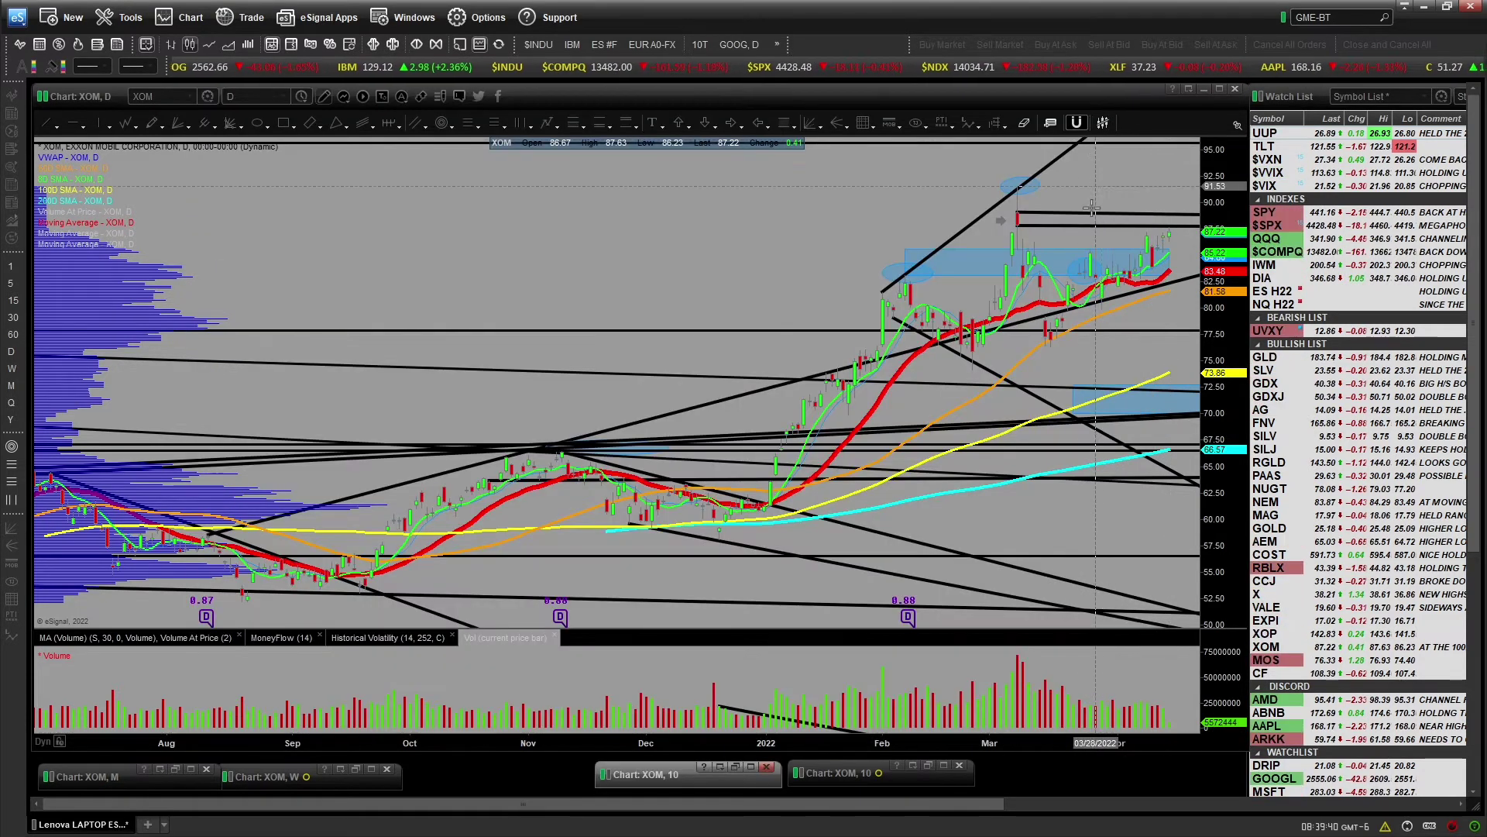
# Load XOP from the watch list and examine it on the daily and 10-minute charts
pyautogui.click(1270, 643)
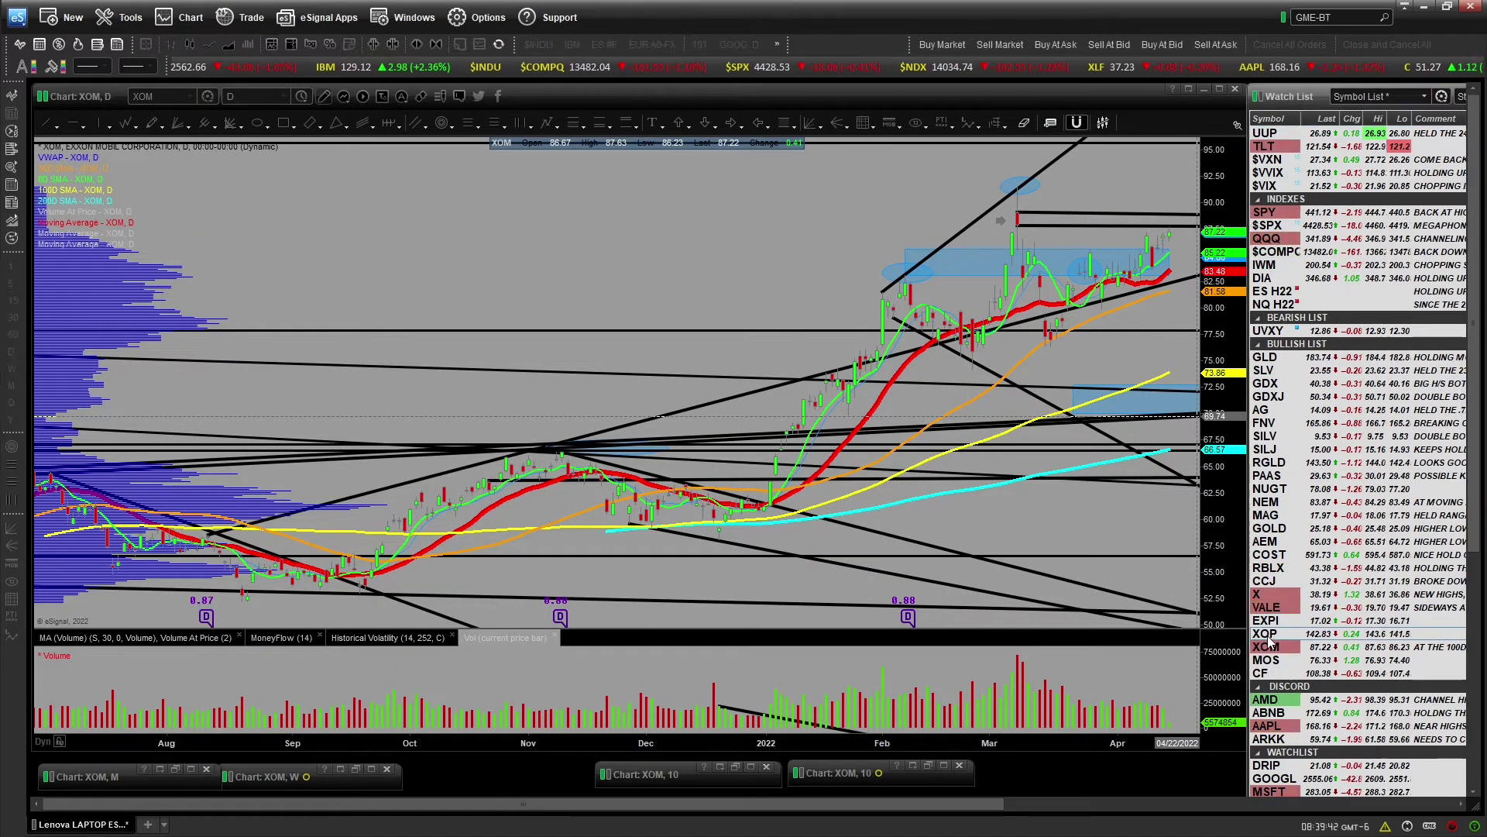
pyautogui.press('Up')
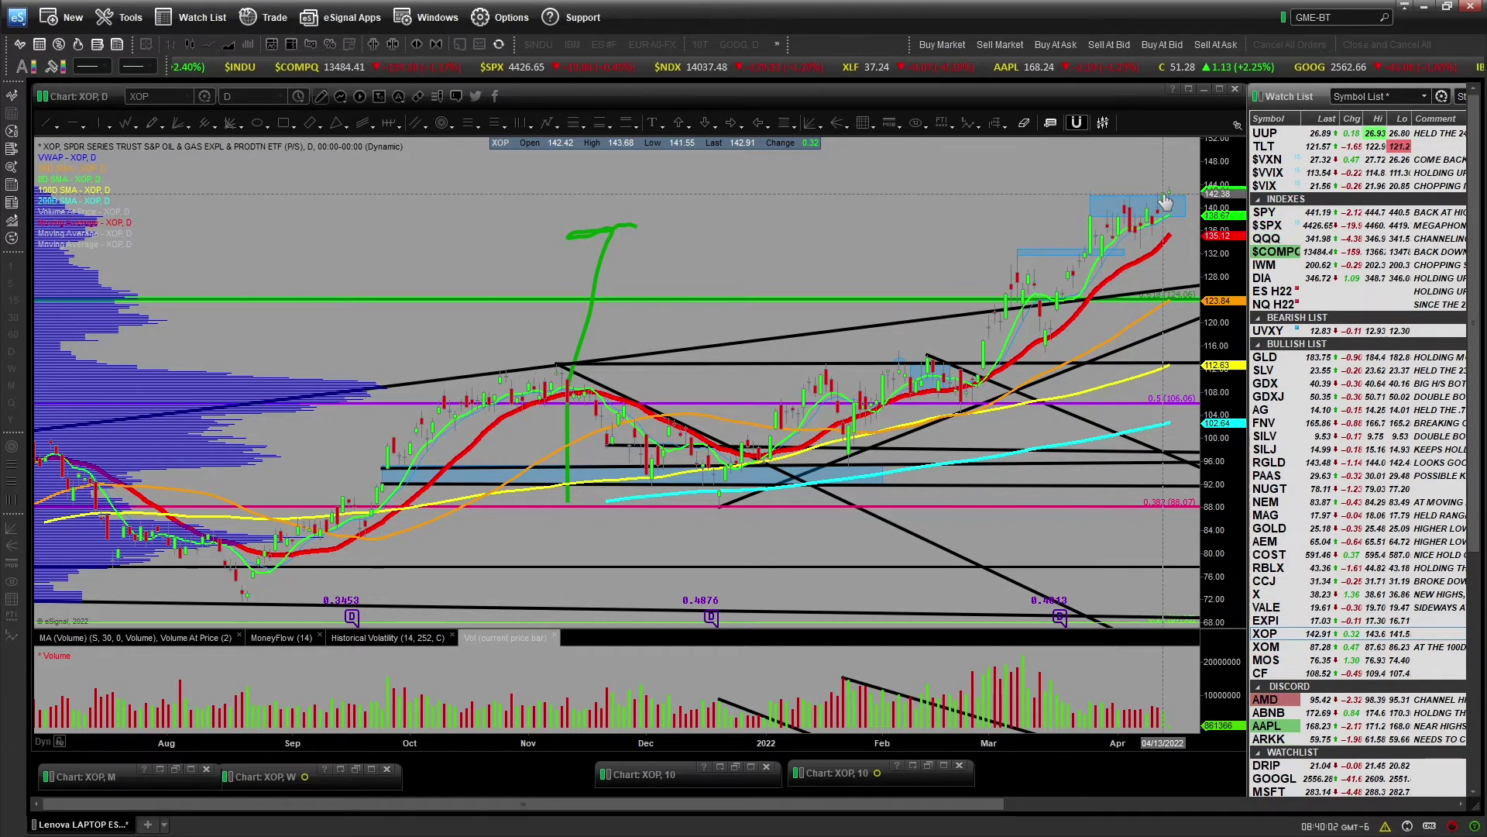
pyautogui.click(948, 241)
pyautogui.scroll(-4, 940, 243)
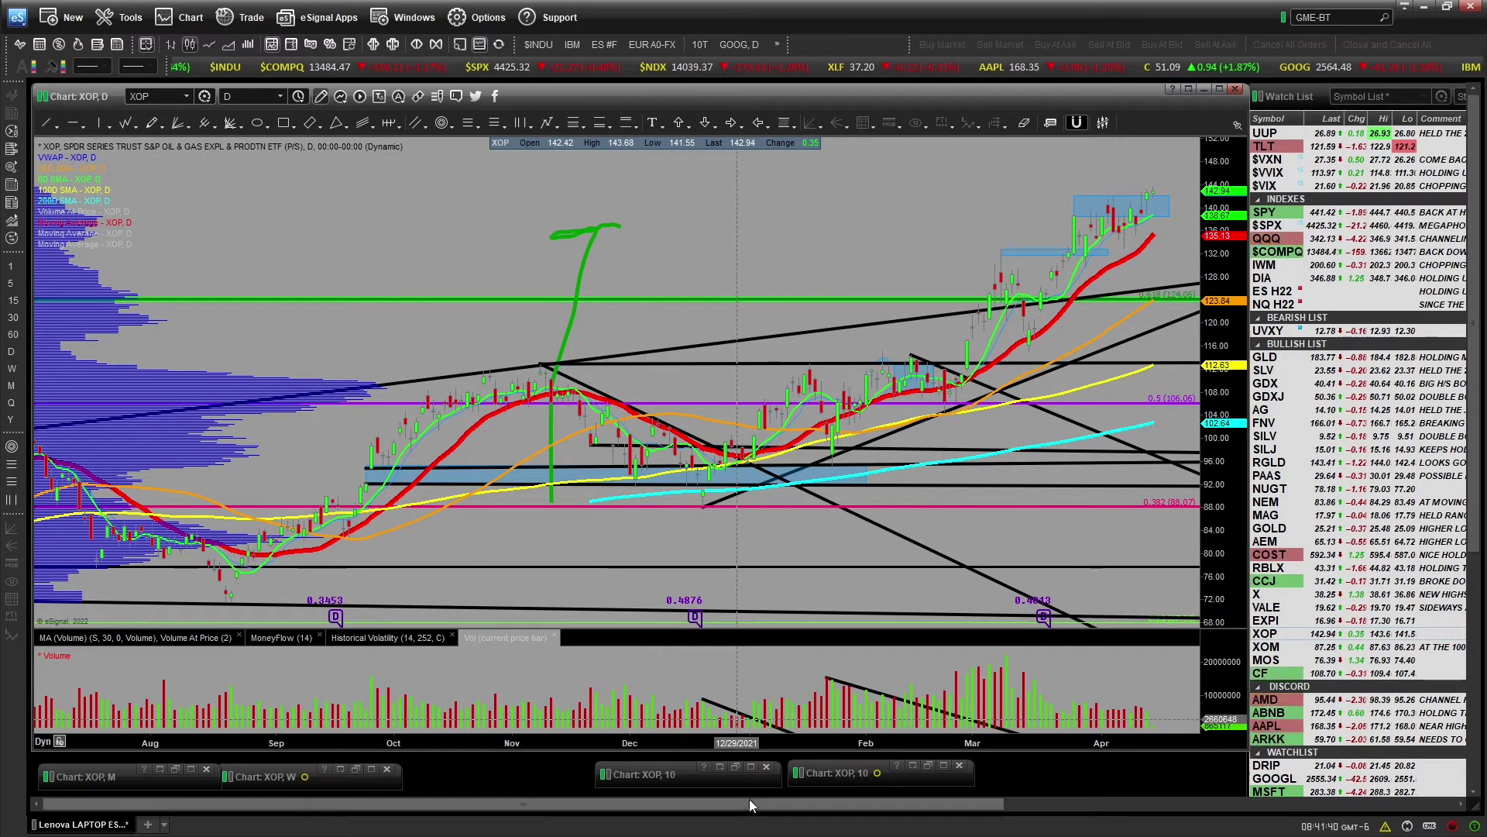
pyautogui.click(735, 770)
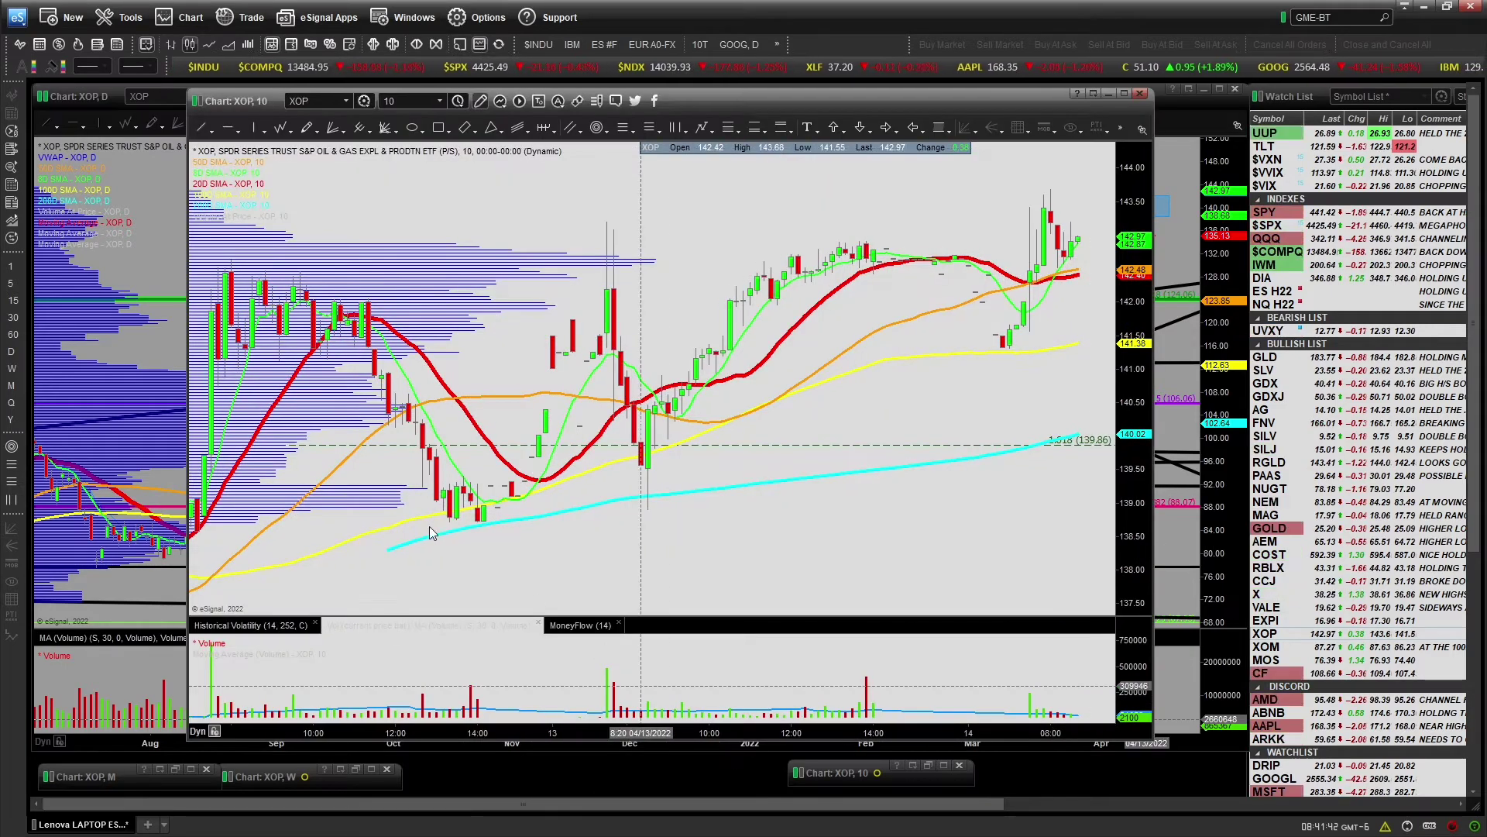
pyautogui.click(1109, 92)
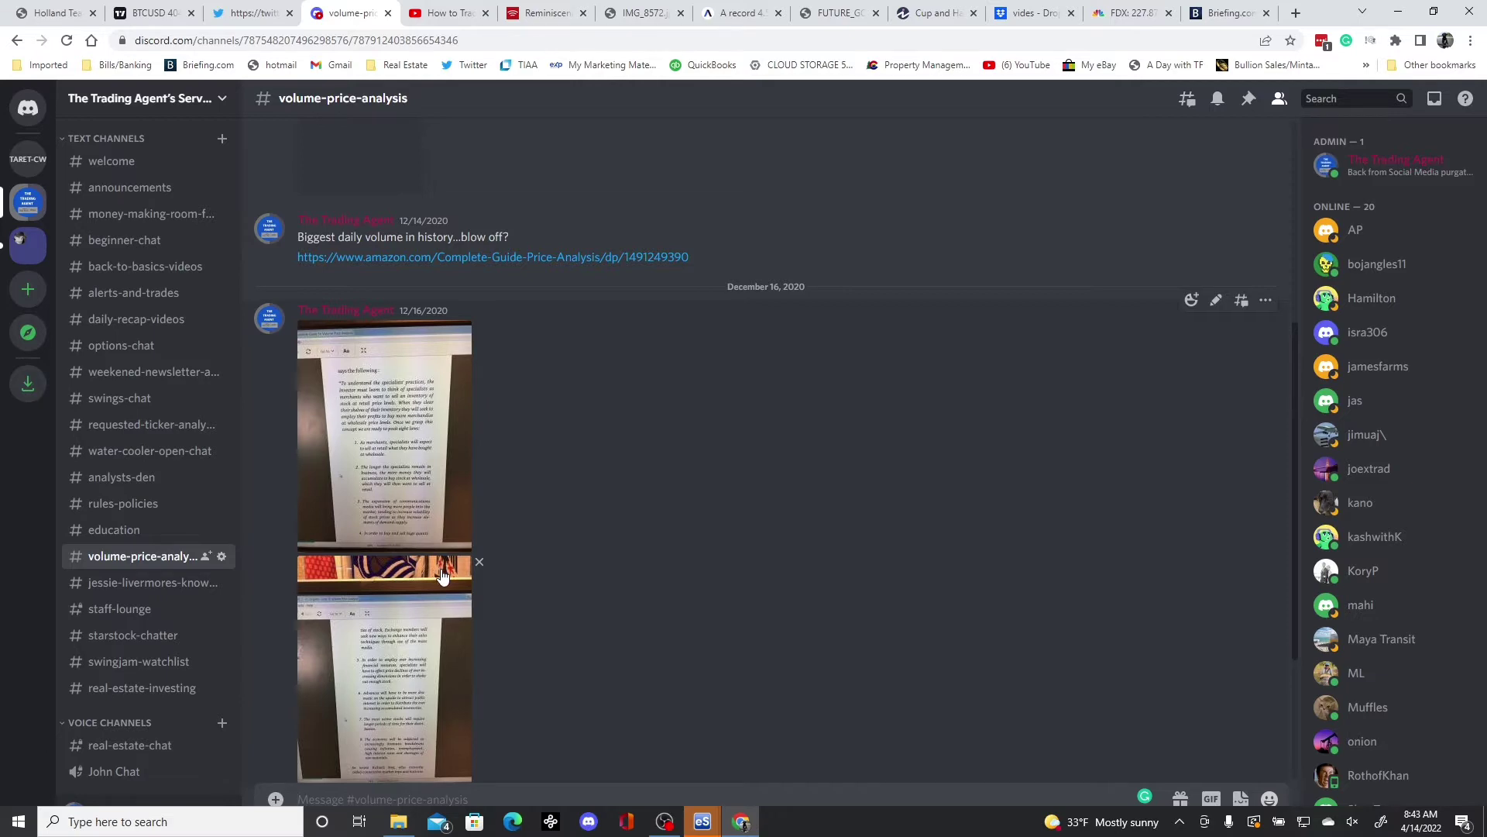
# Read the two enlarged book-page photos about the specialists' eight laws in Discord's volume-price-analysis channel
pyautogui.click(427, 479)
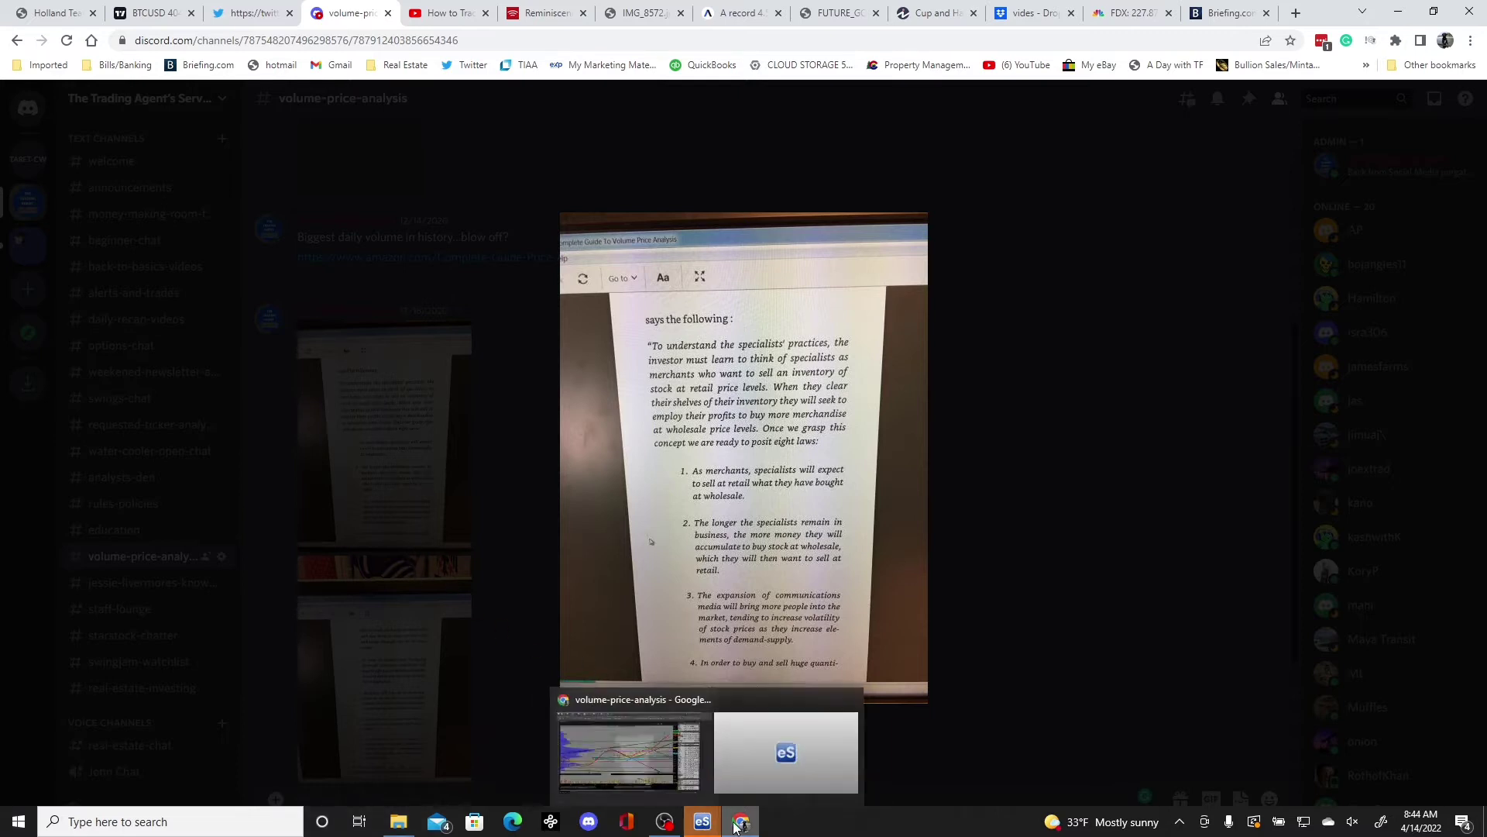
pyautogui.moveTo(701, 821)
pyautogui.click(541, 607)
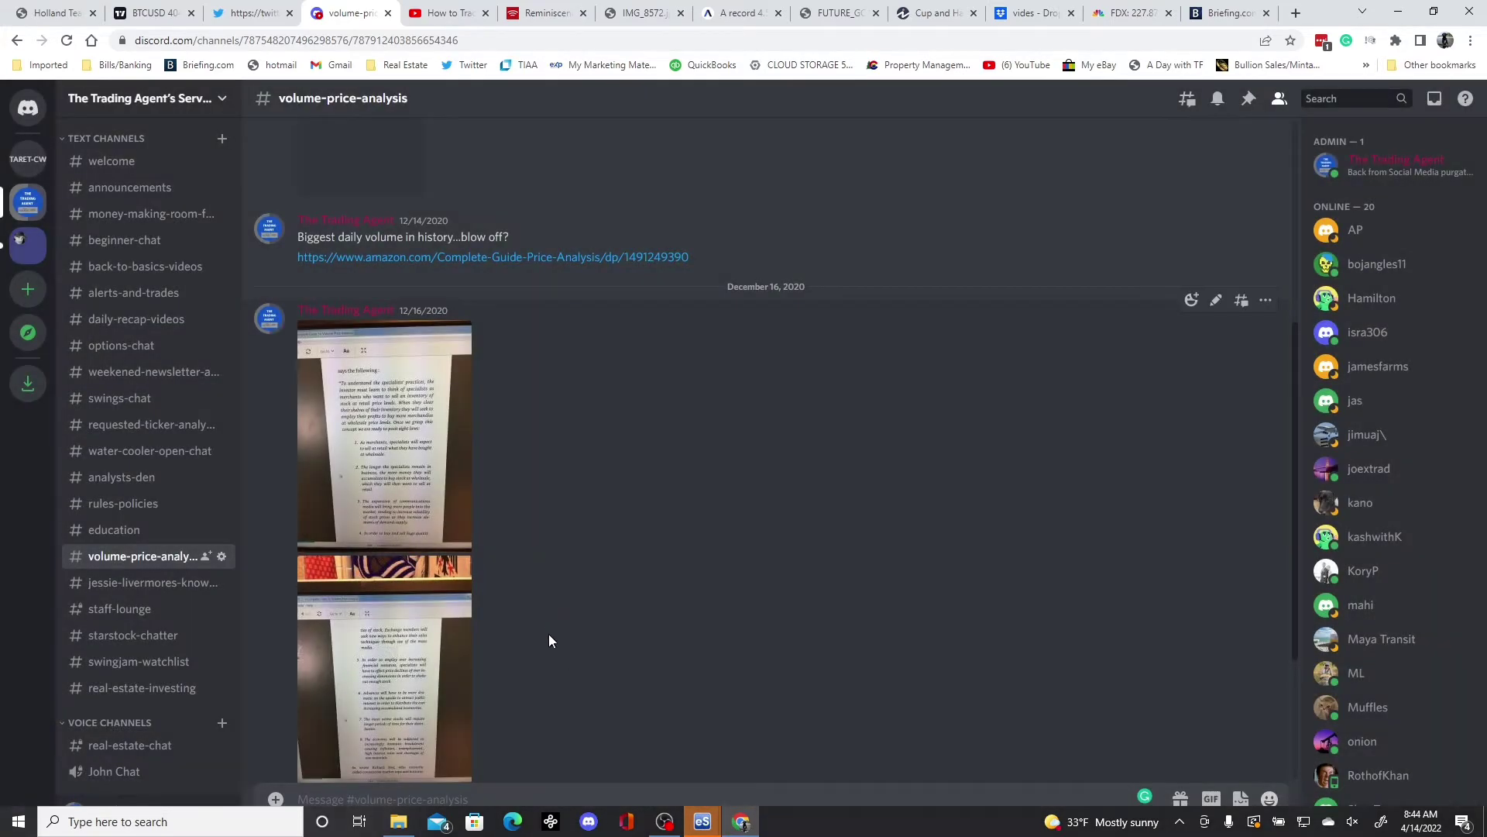
pyautogui.click(444, 492)
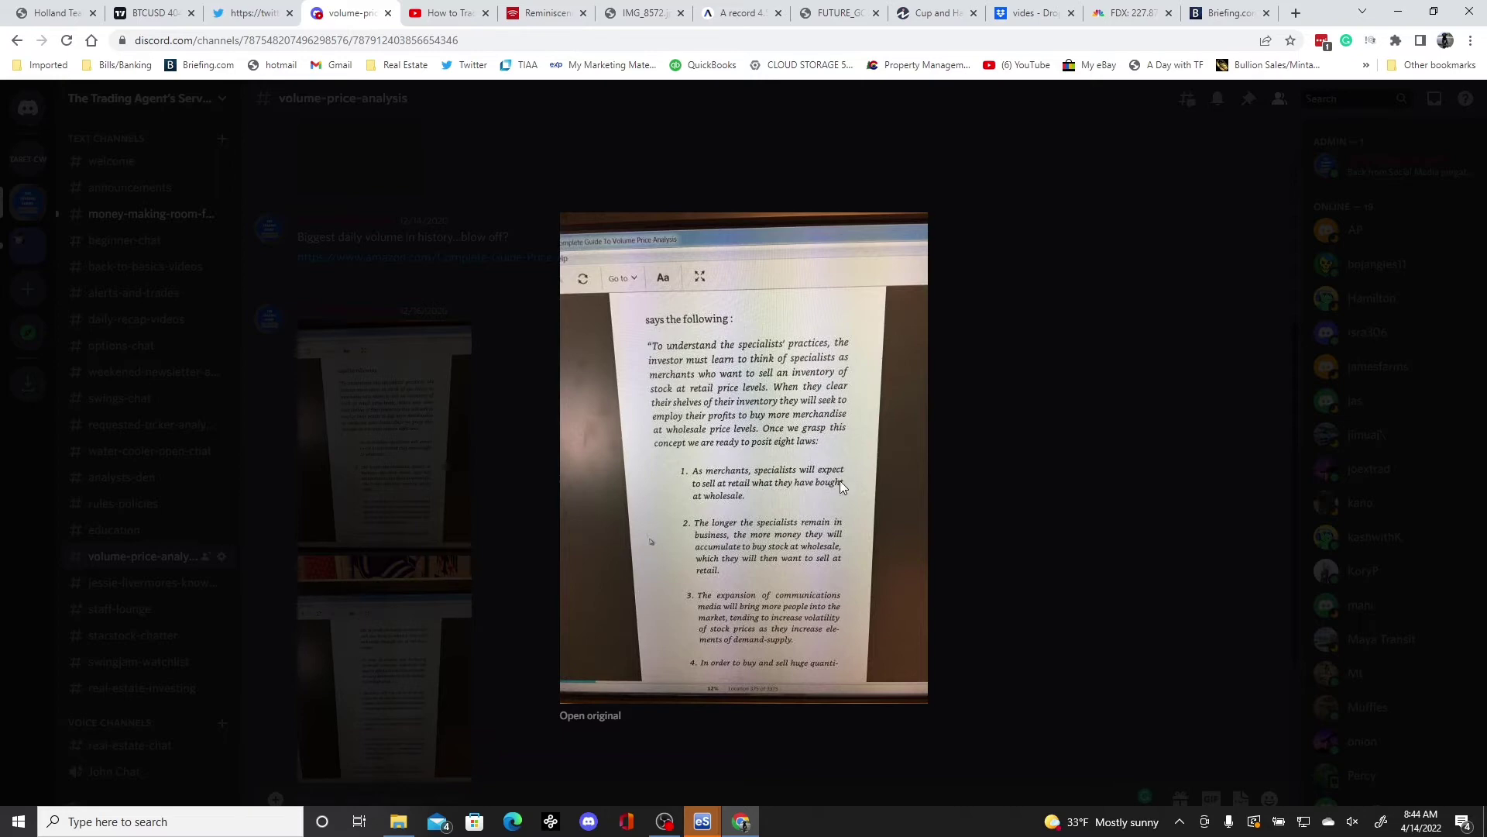
pyautogui.click(1032, 460)
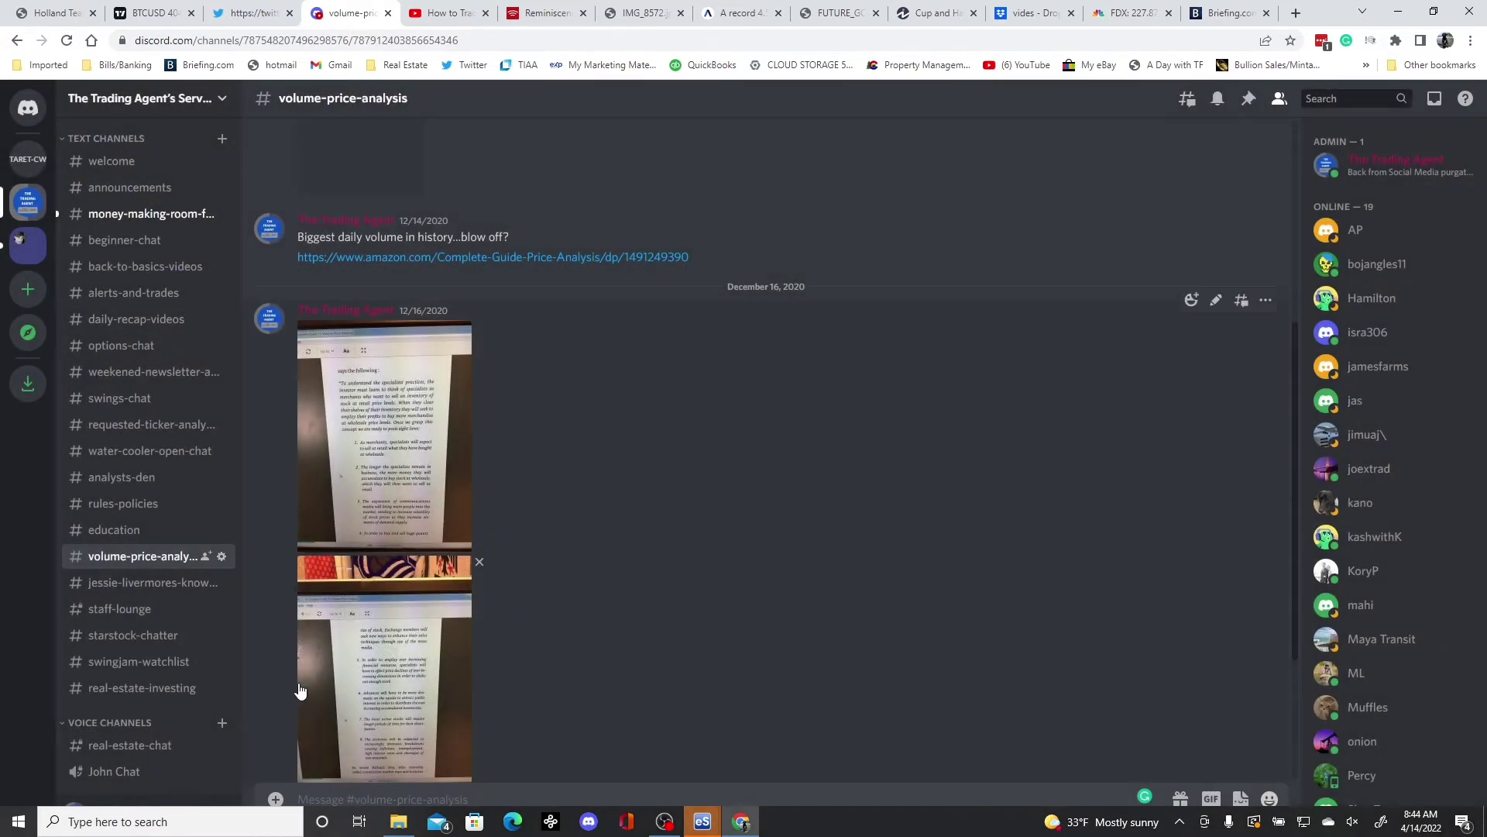
pyautogui.click(341, 681)
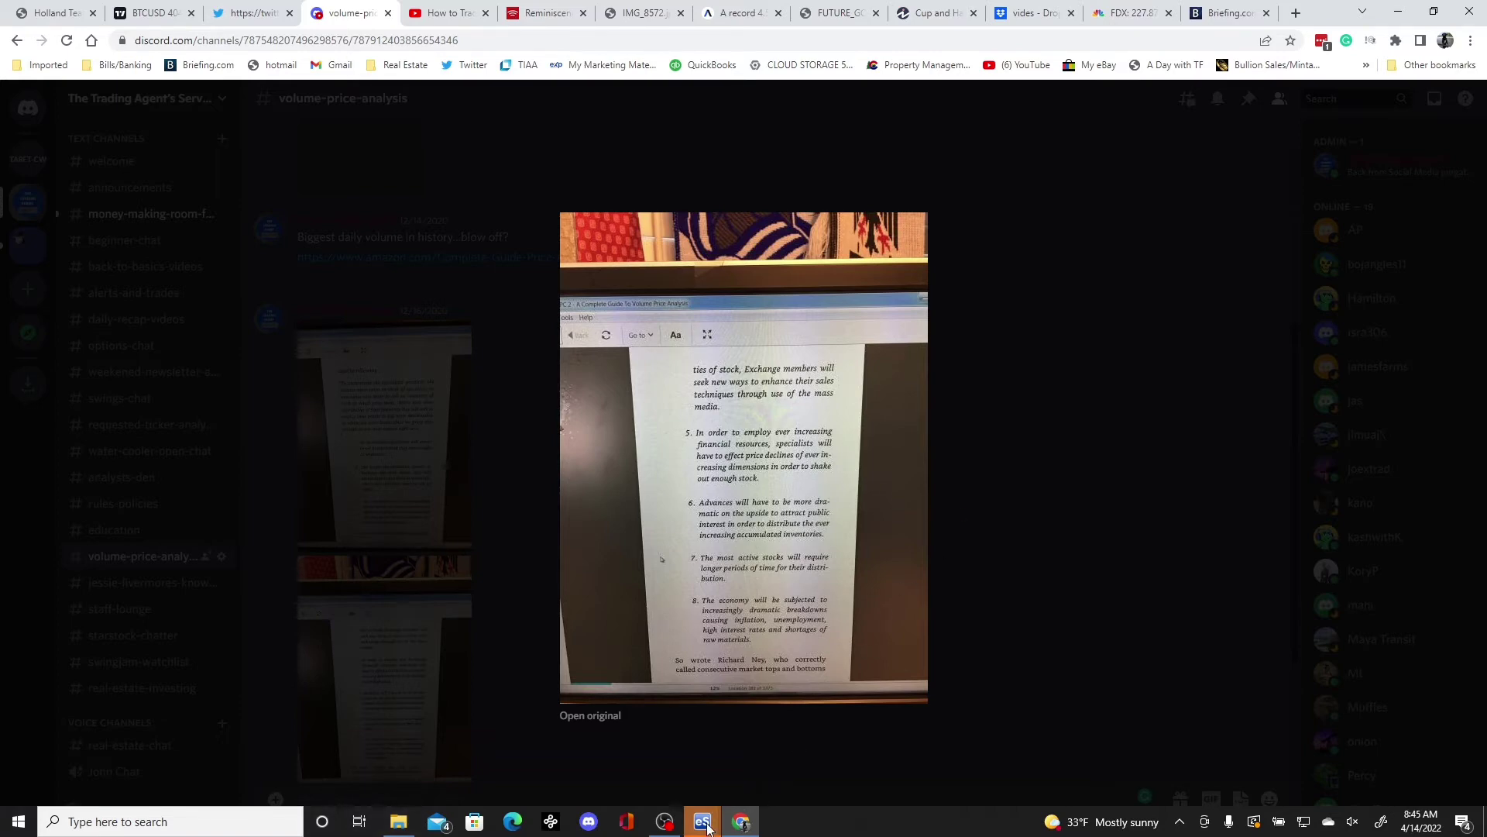
# Switch back to the eSignal charts and load QQQ from the watch list
pyautogui.moveTo(703, 821)
pyautogui.click(644, 765)
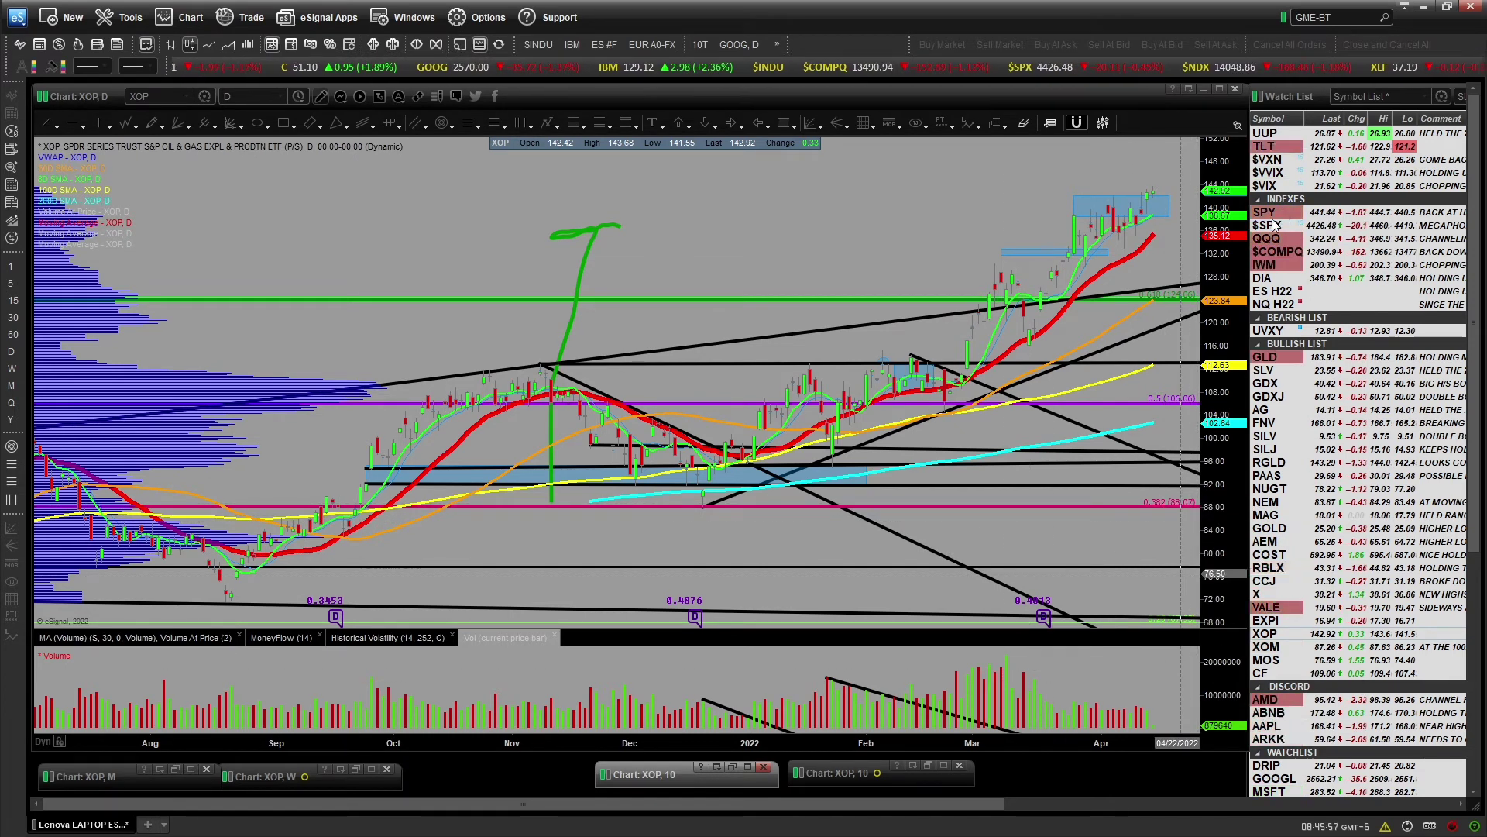
pyautogui.click(1264, 253)
pyautogui.click(1266, 240)
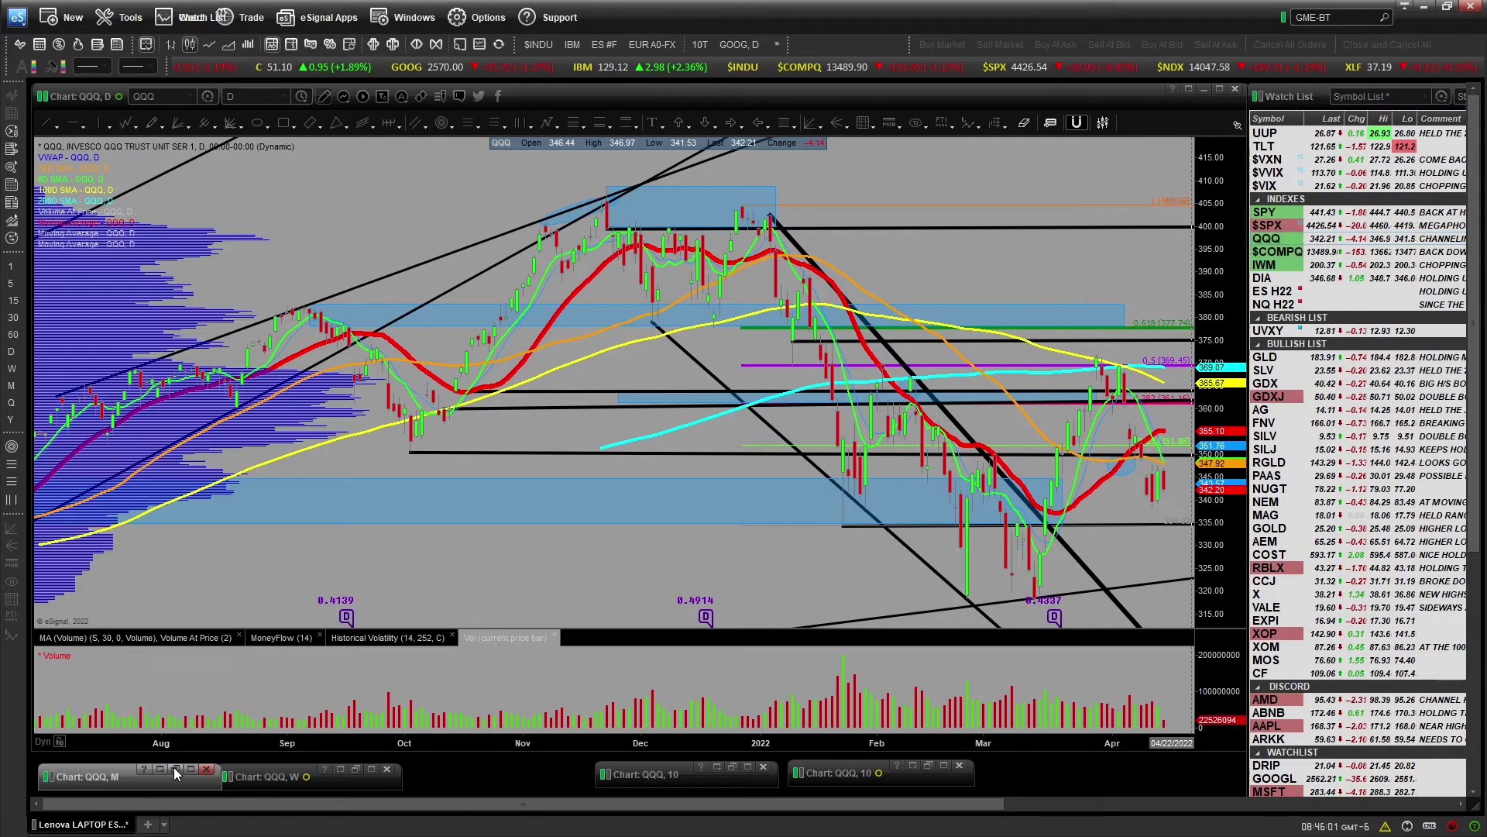
# Restore the monthly QQQ chart and compress its time scale to cover 1999 to 2022 with free space after the last bar
pyautogui.click(174, 767)
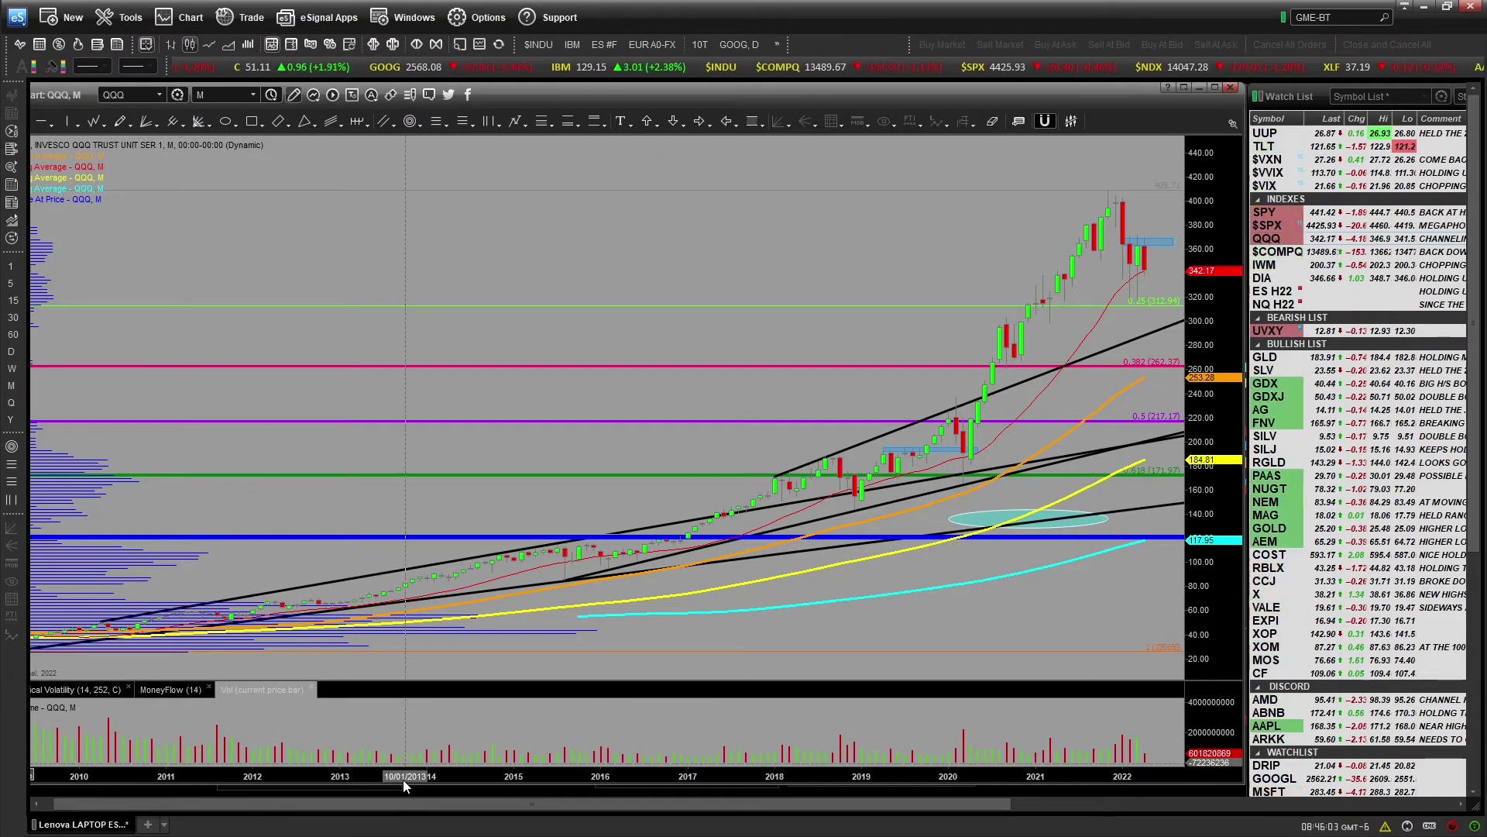
pyautogui.moveTo(402, 777); pyautogui.dragTo(852, 740)
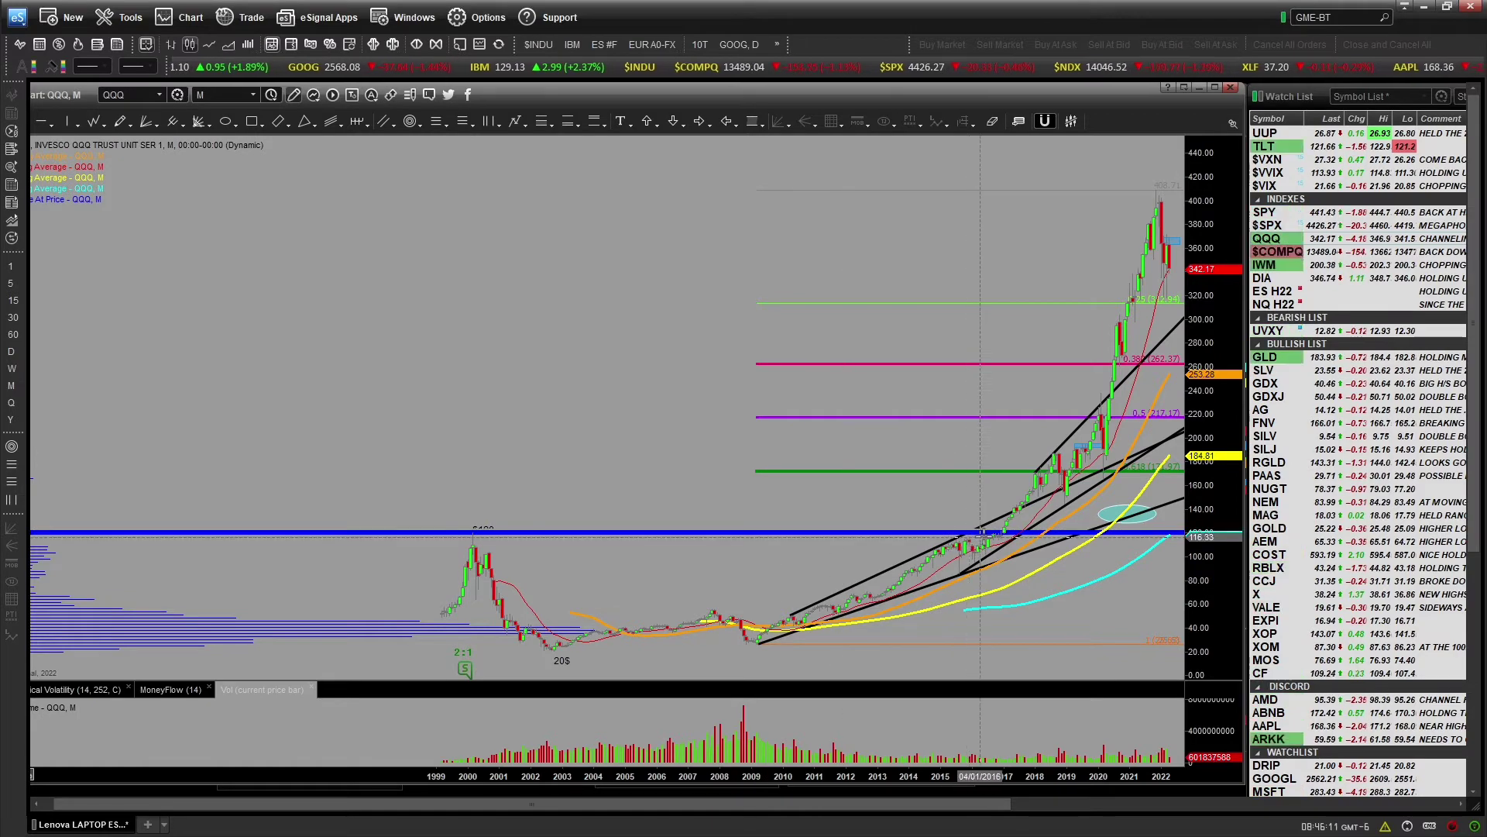
pyautogui.scroll(-5, 836, 292)
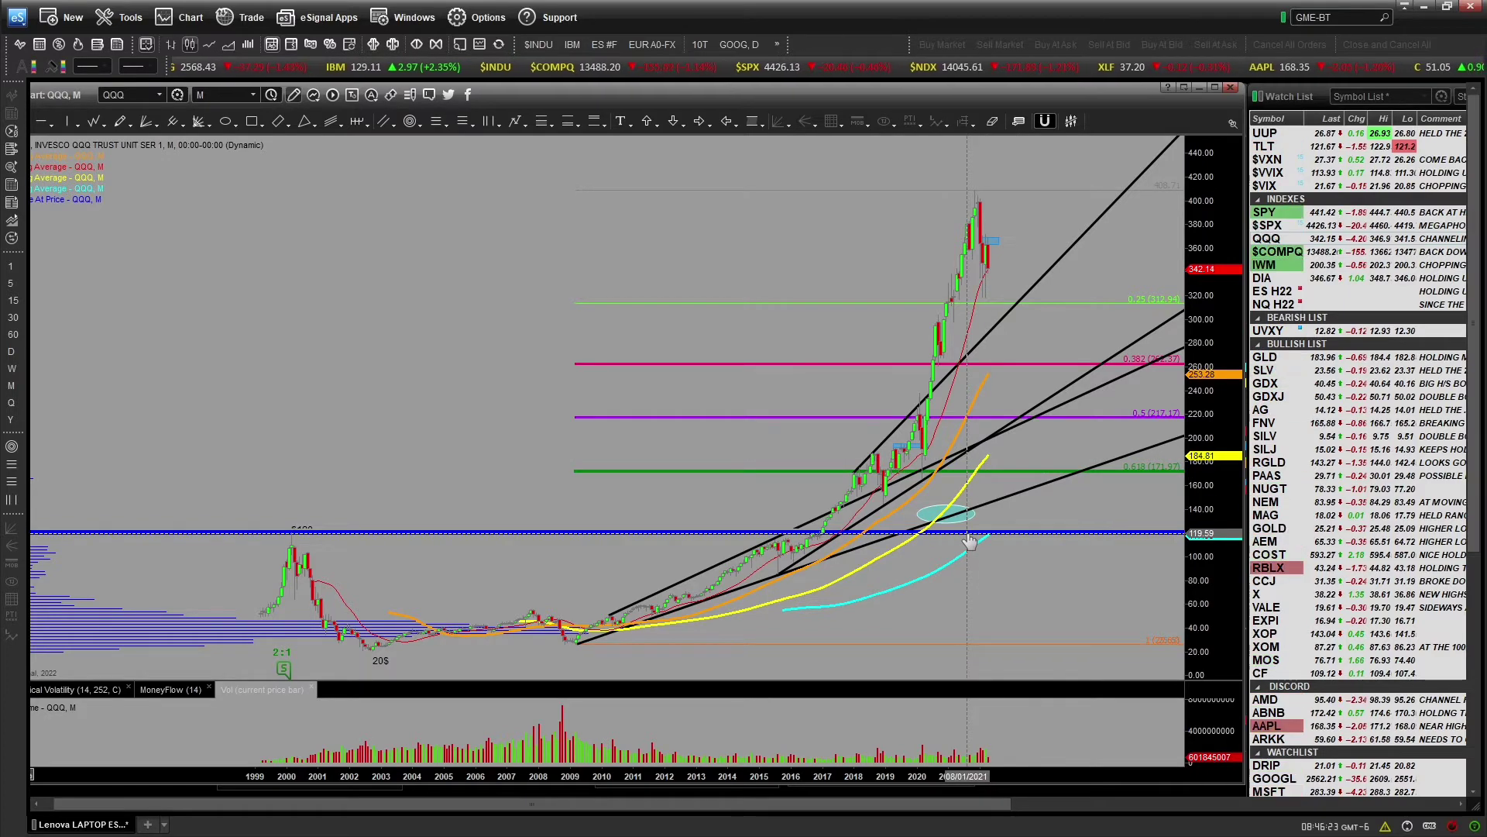
pyautogui.moveTo(967, 534); pyautogui.dragTo(966, 536)
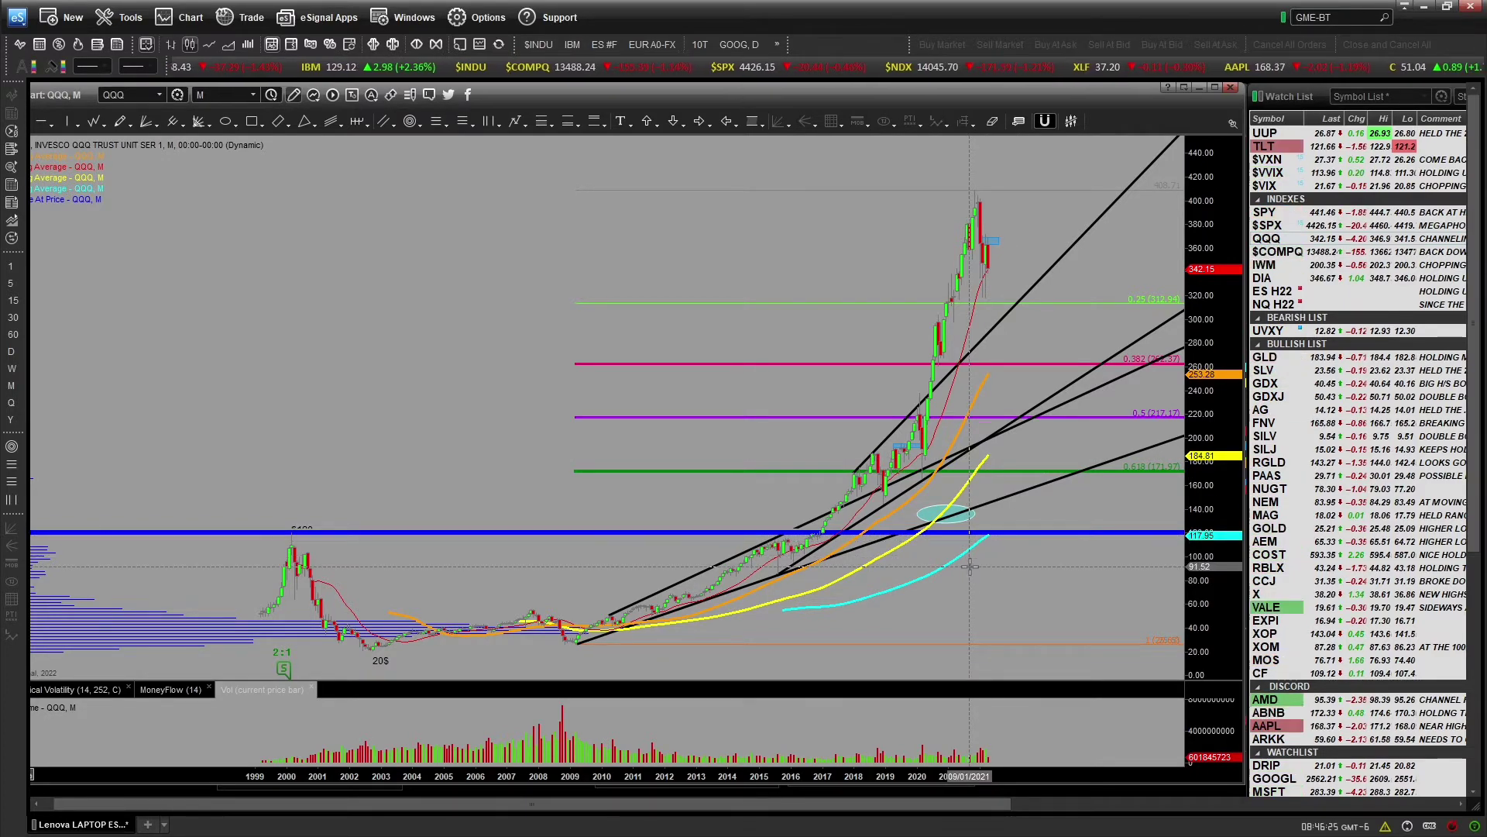
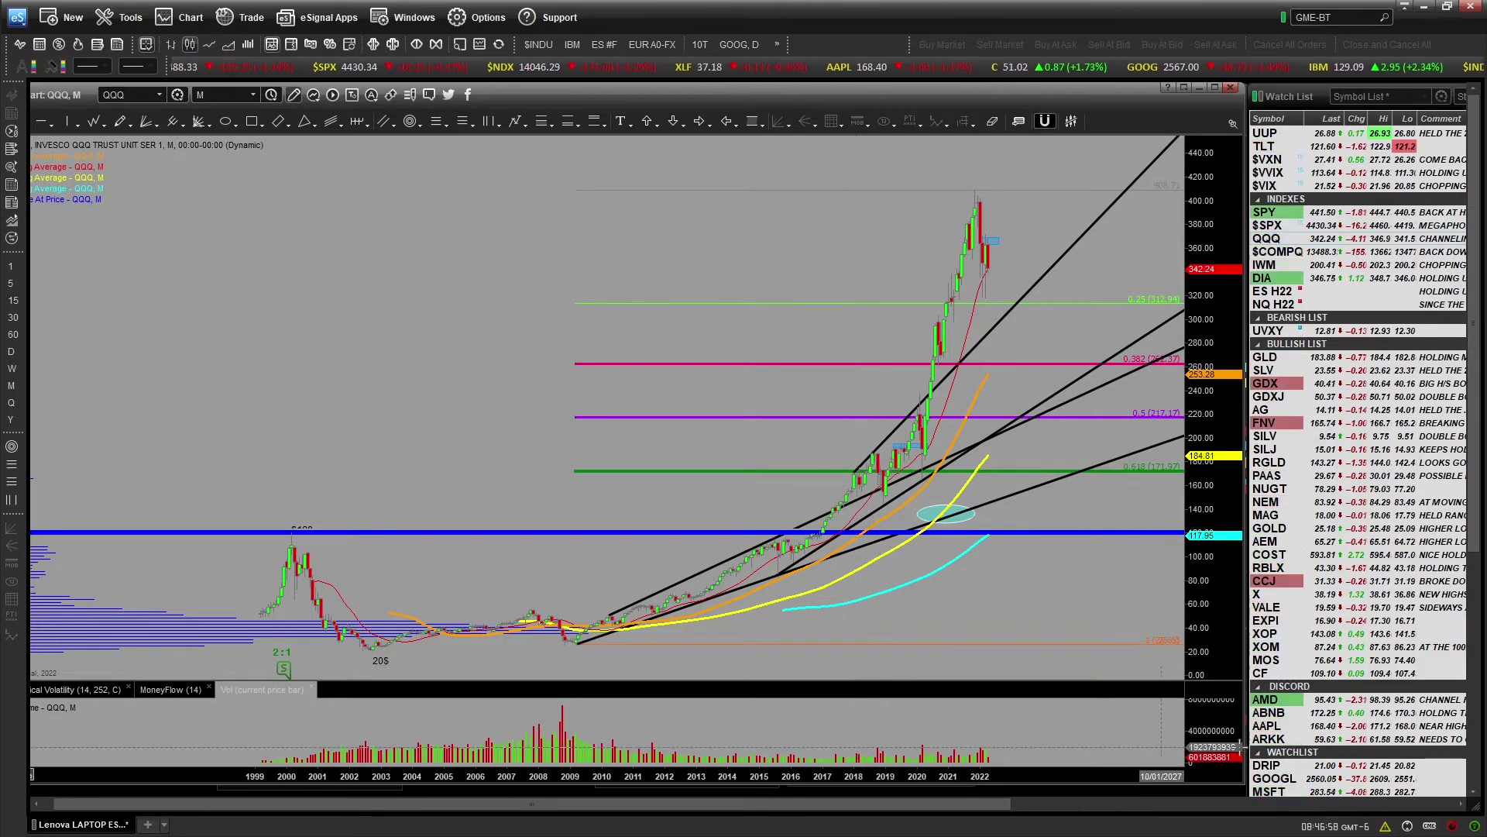
# On GOOGL's monthly chart, replace the existing Fibonacci retracement with one drawn from the late-2008 low to the all-time high
pyautogui.click(1274, 779)
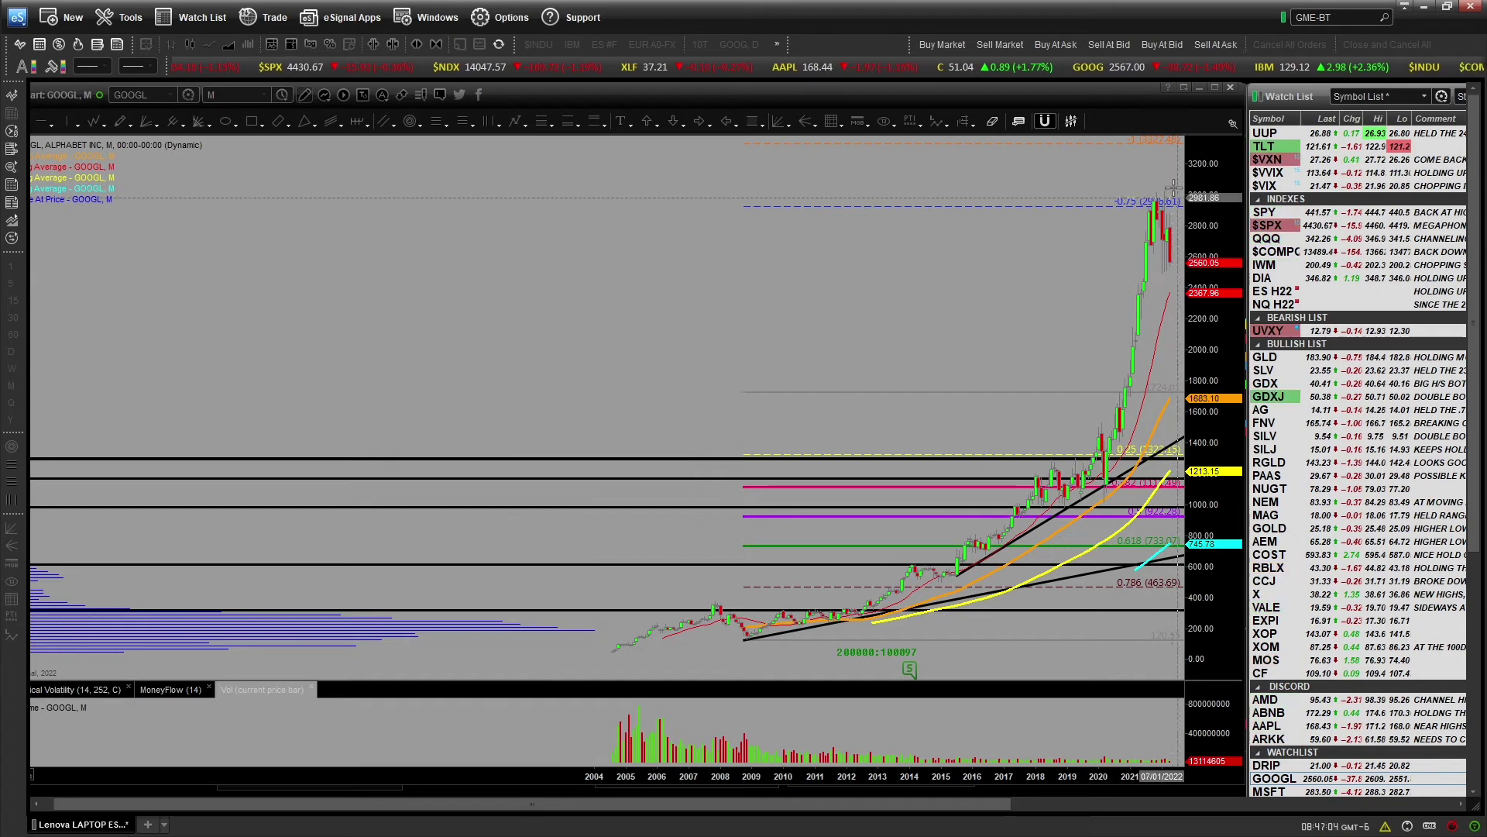
pyautogui.moveTo(1094, 287); pyautogui.dragTo(976, 293)
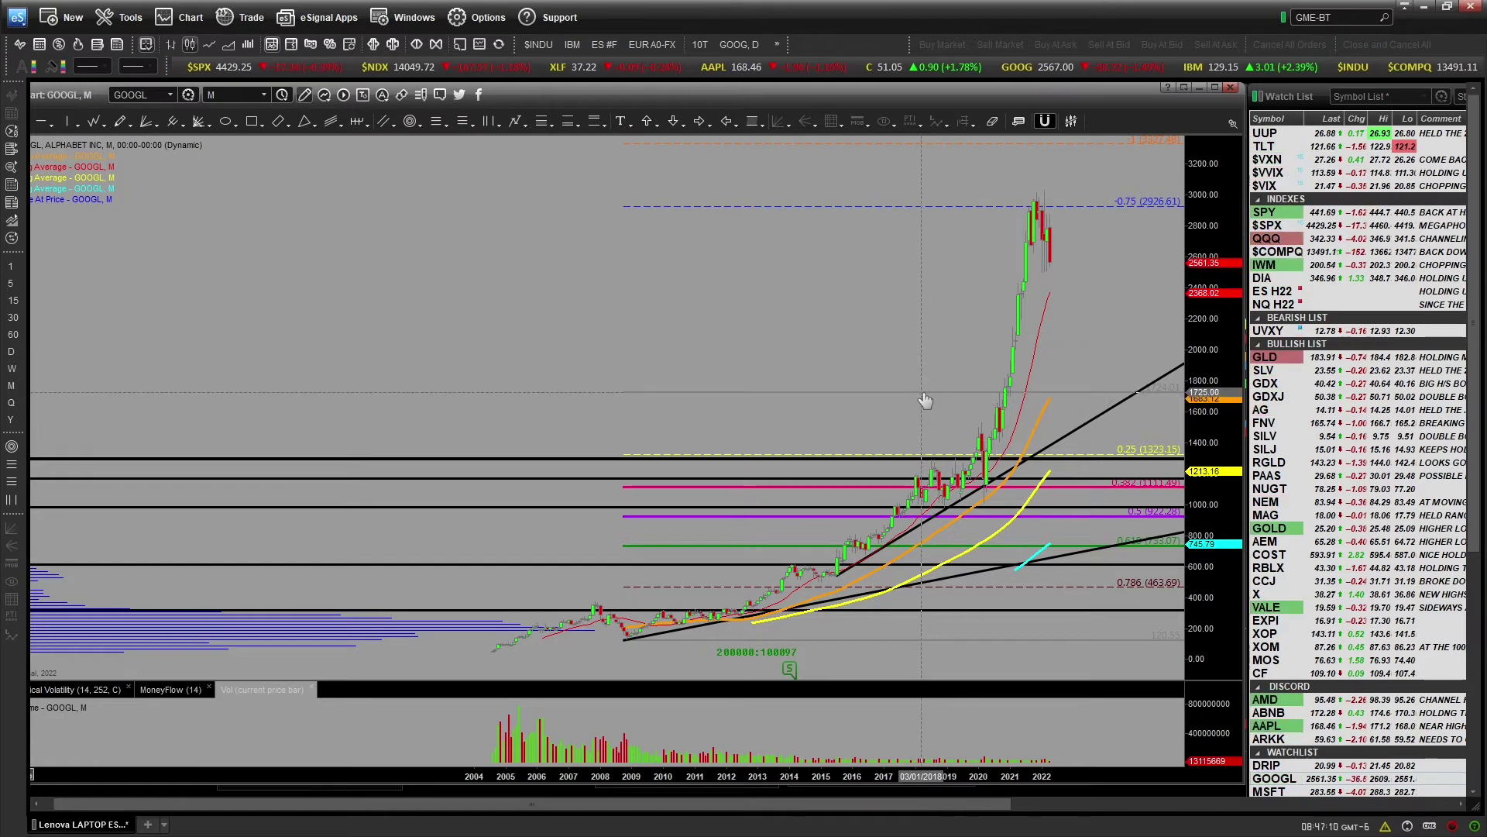
pyautogui.rightClick(922, 392)
pyautogui.click(980, 606)
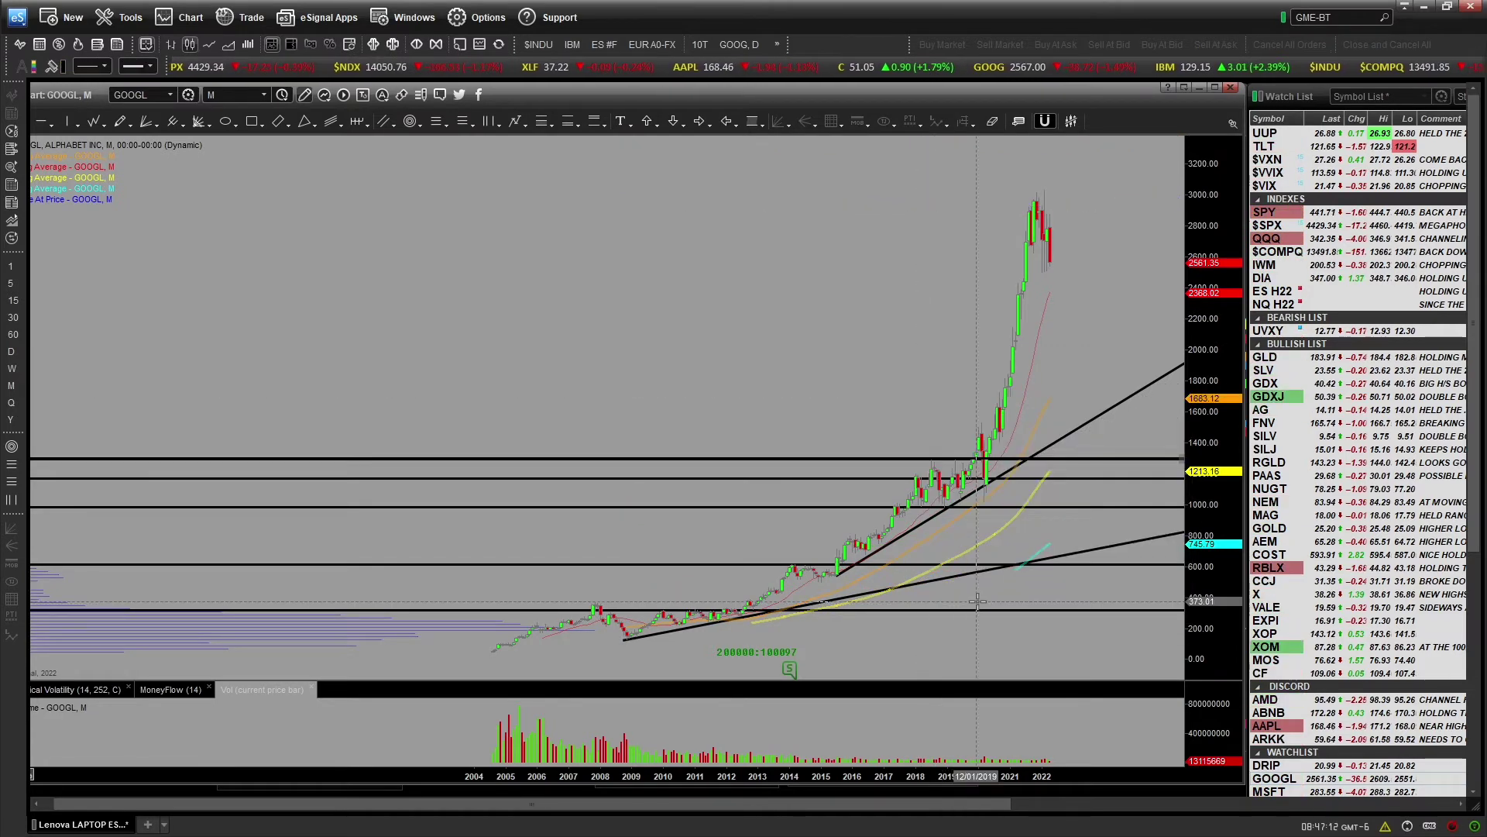
pyautogui.click(434, 122)
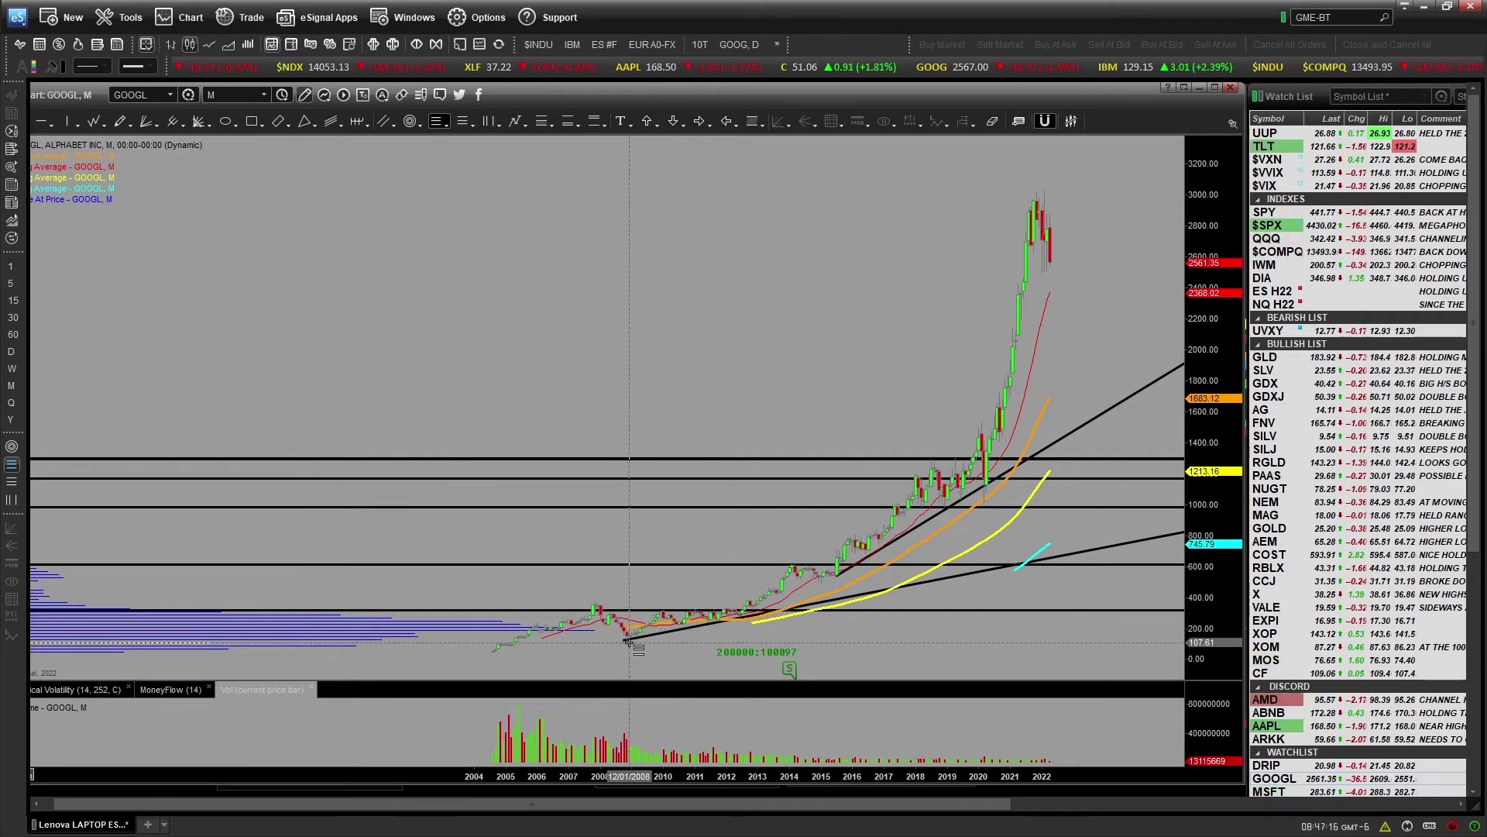
pyautogui.moveTo(627, 641); pyautogui.dragTo(1046, 192)
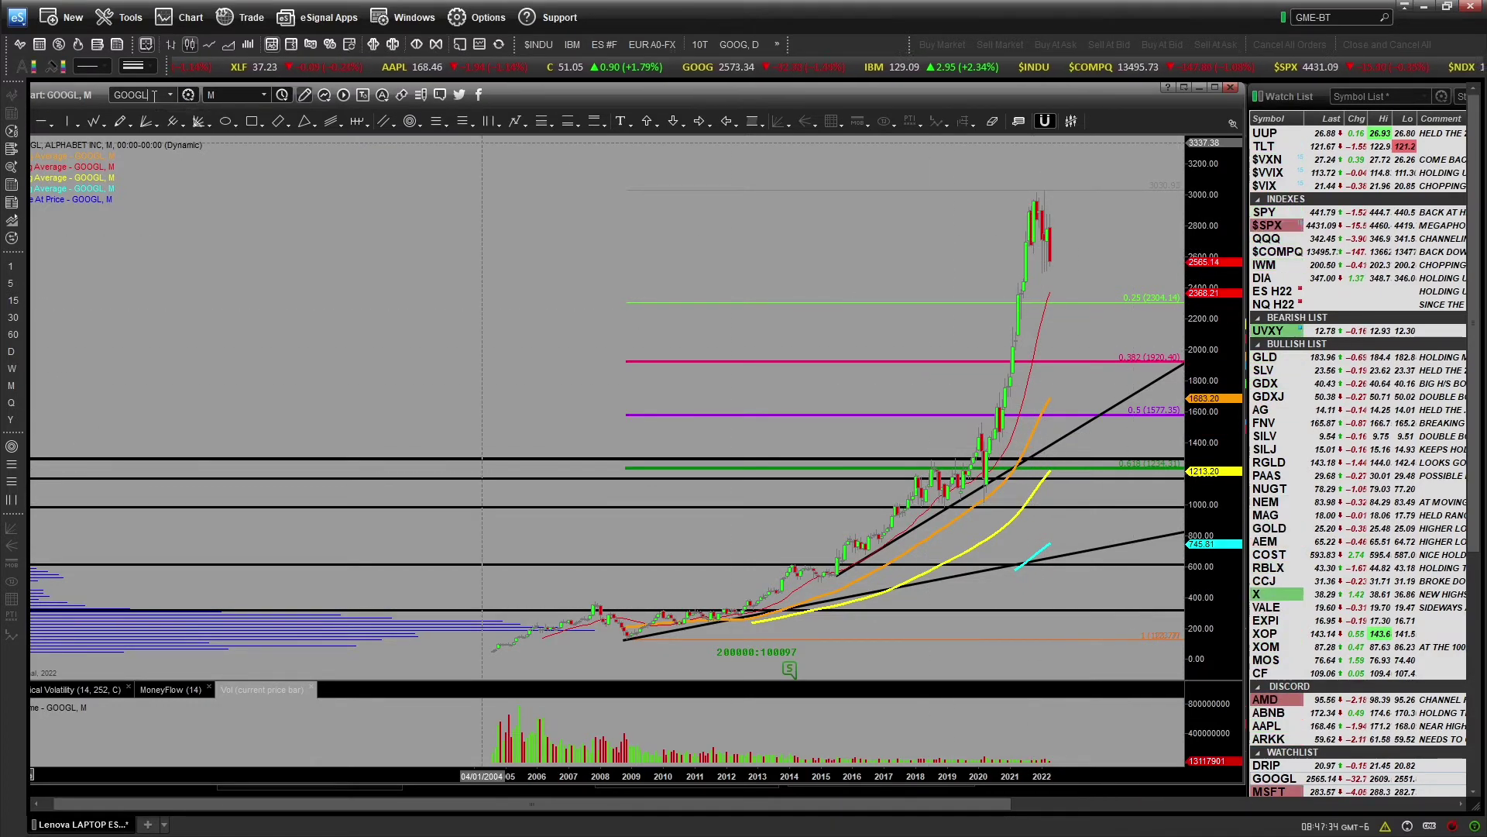
# Load the symbol CSCO in the monthly chart
pyautogui.write('CSC')
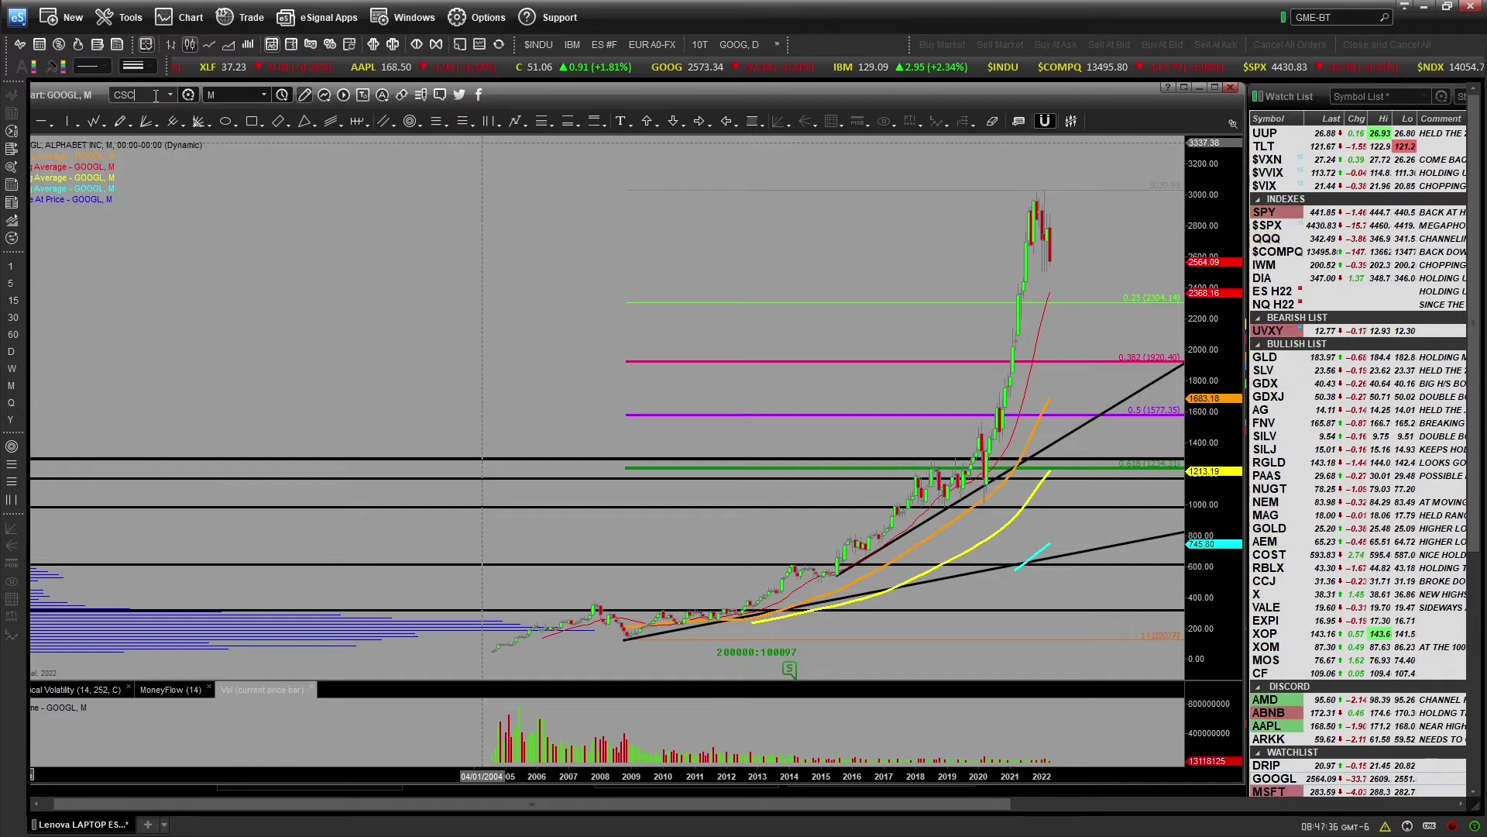
pyautogui.write('O')
pyautogui.press('Return')
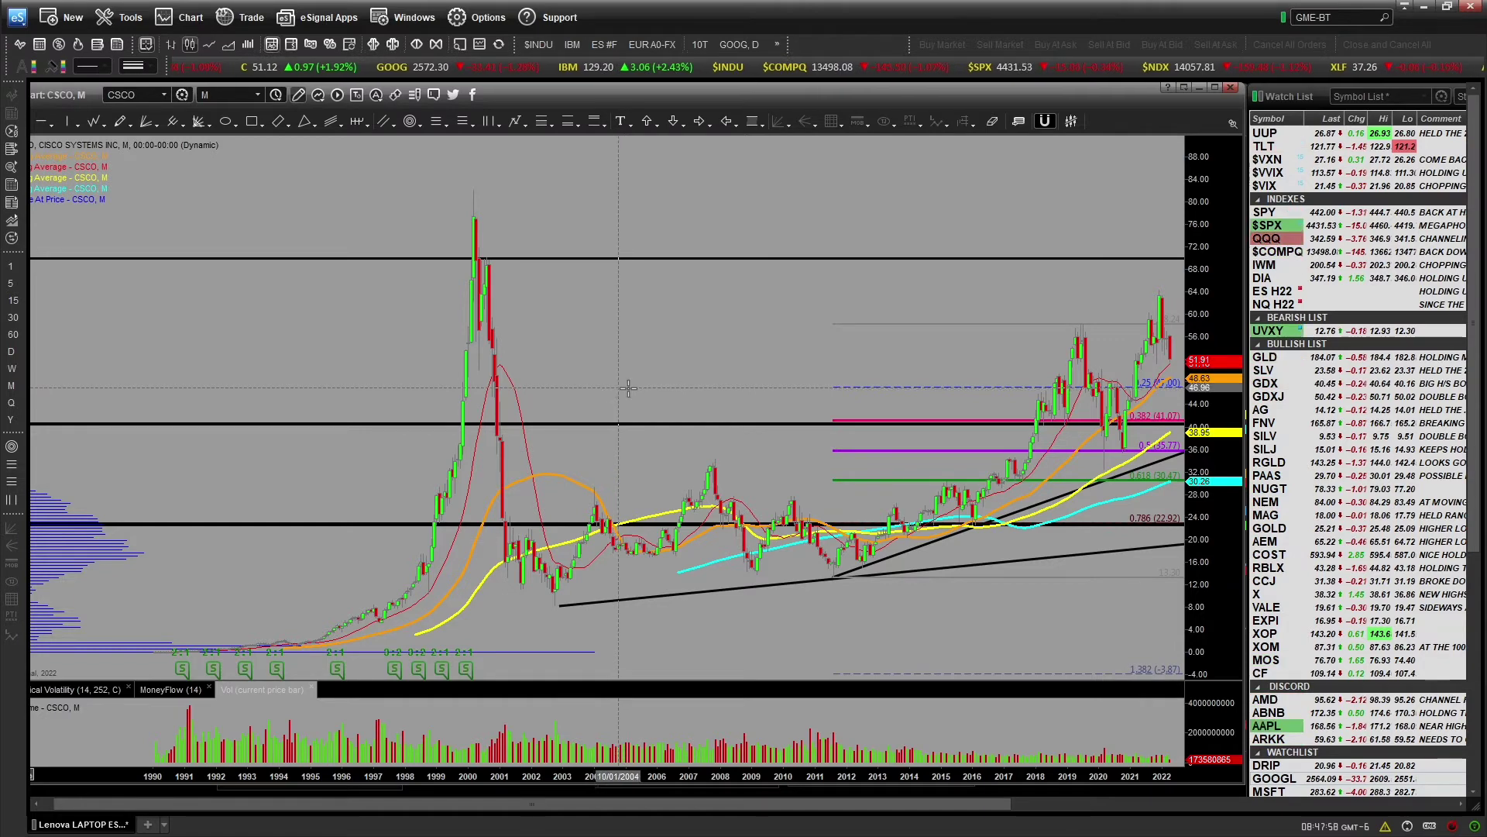
# Examine GLD on the monthly chart with free space after the last bar, and minimize that chart to show the daily one
pyautogui.click(1267, 358)
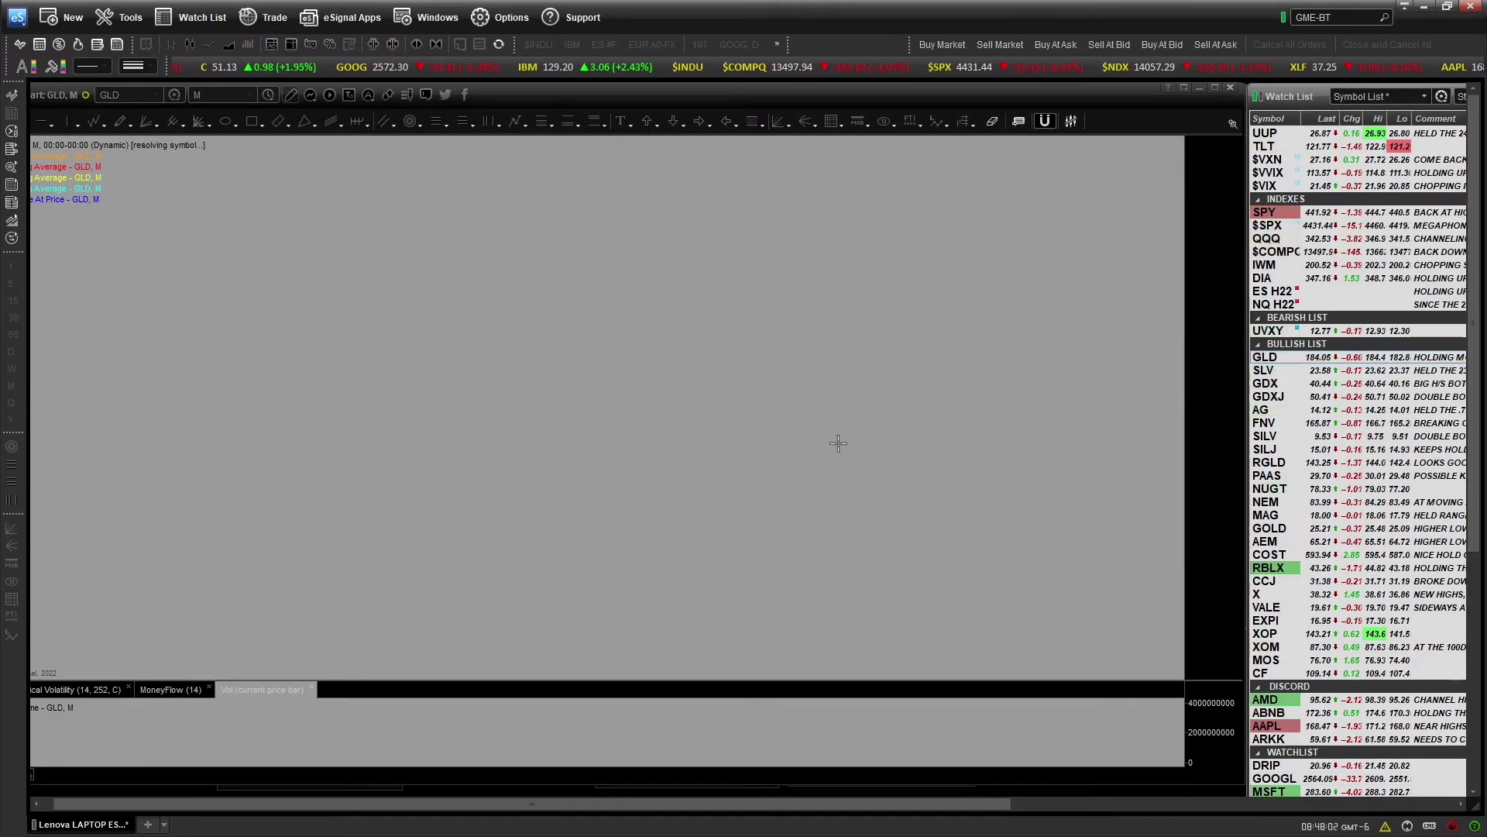
pyautogui.moveTo(897, 598); pyautogui.dragTo(691, 608)
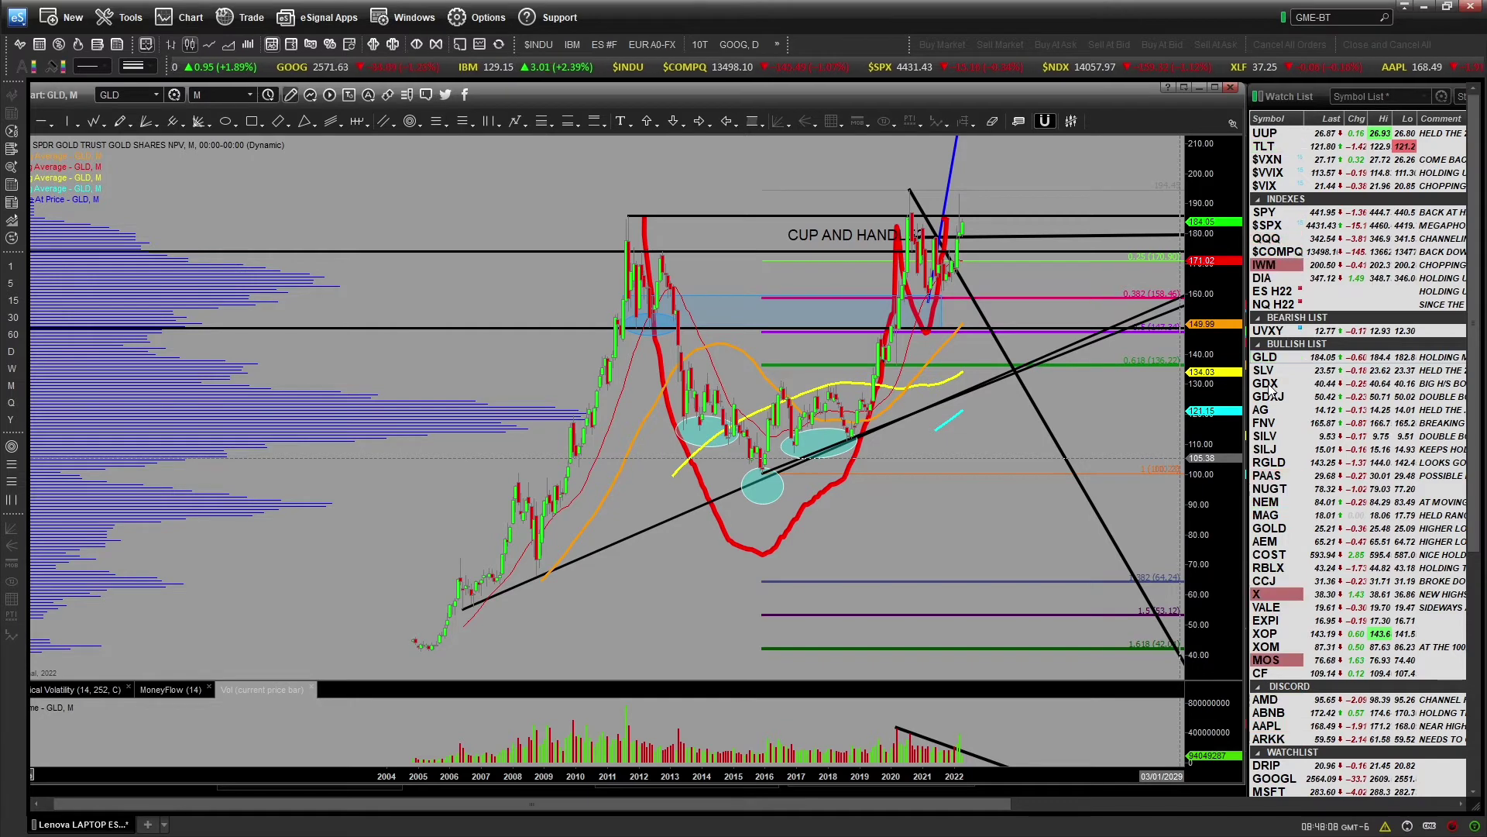
pyautogui.click(1192, 90)
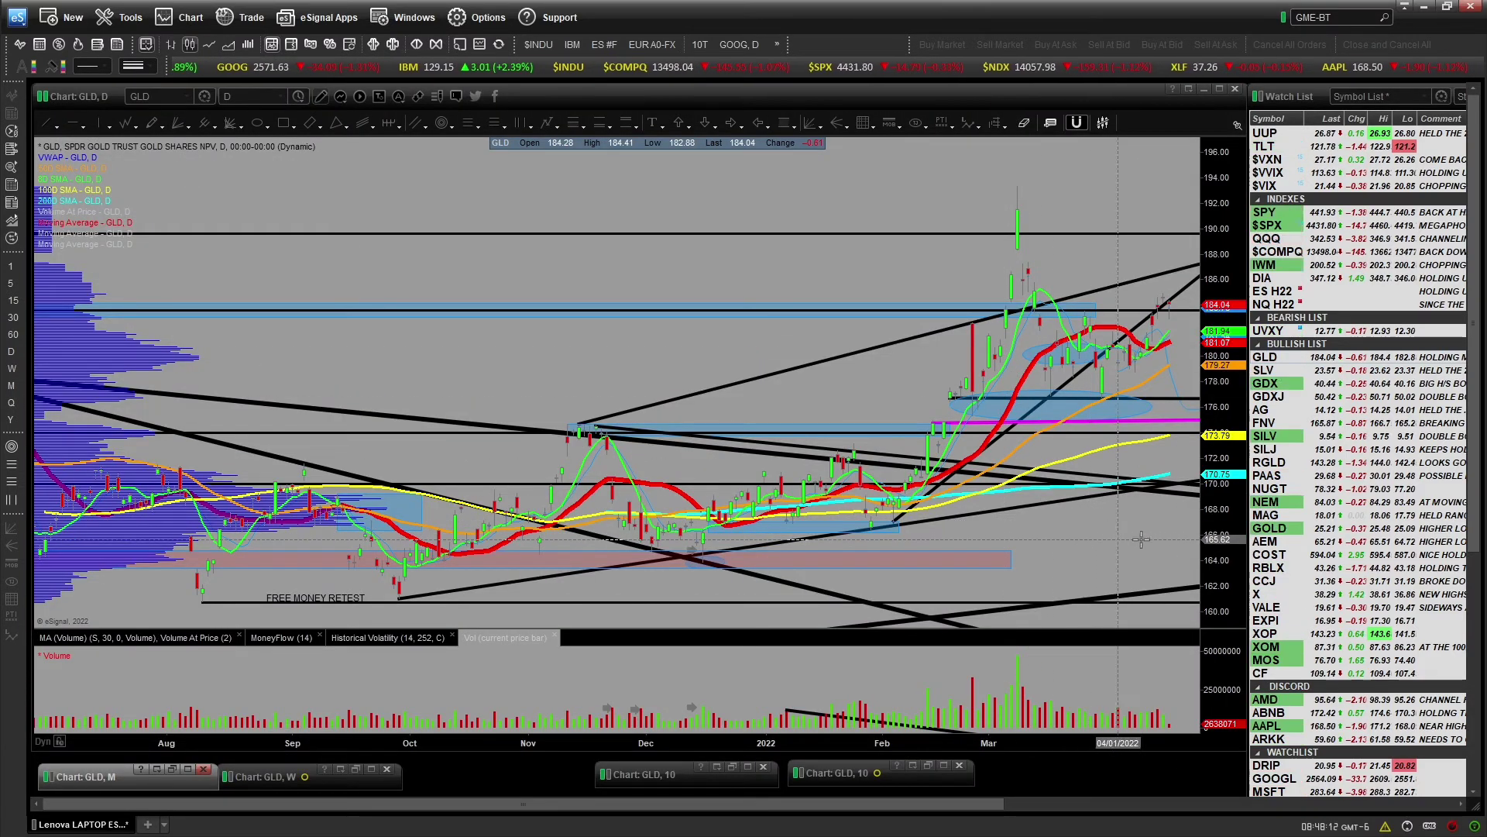
# Load AAPL in the daily chart and stretch its time and price scales to focus on January to April 2022
pyautogui.click(1273, 728)
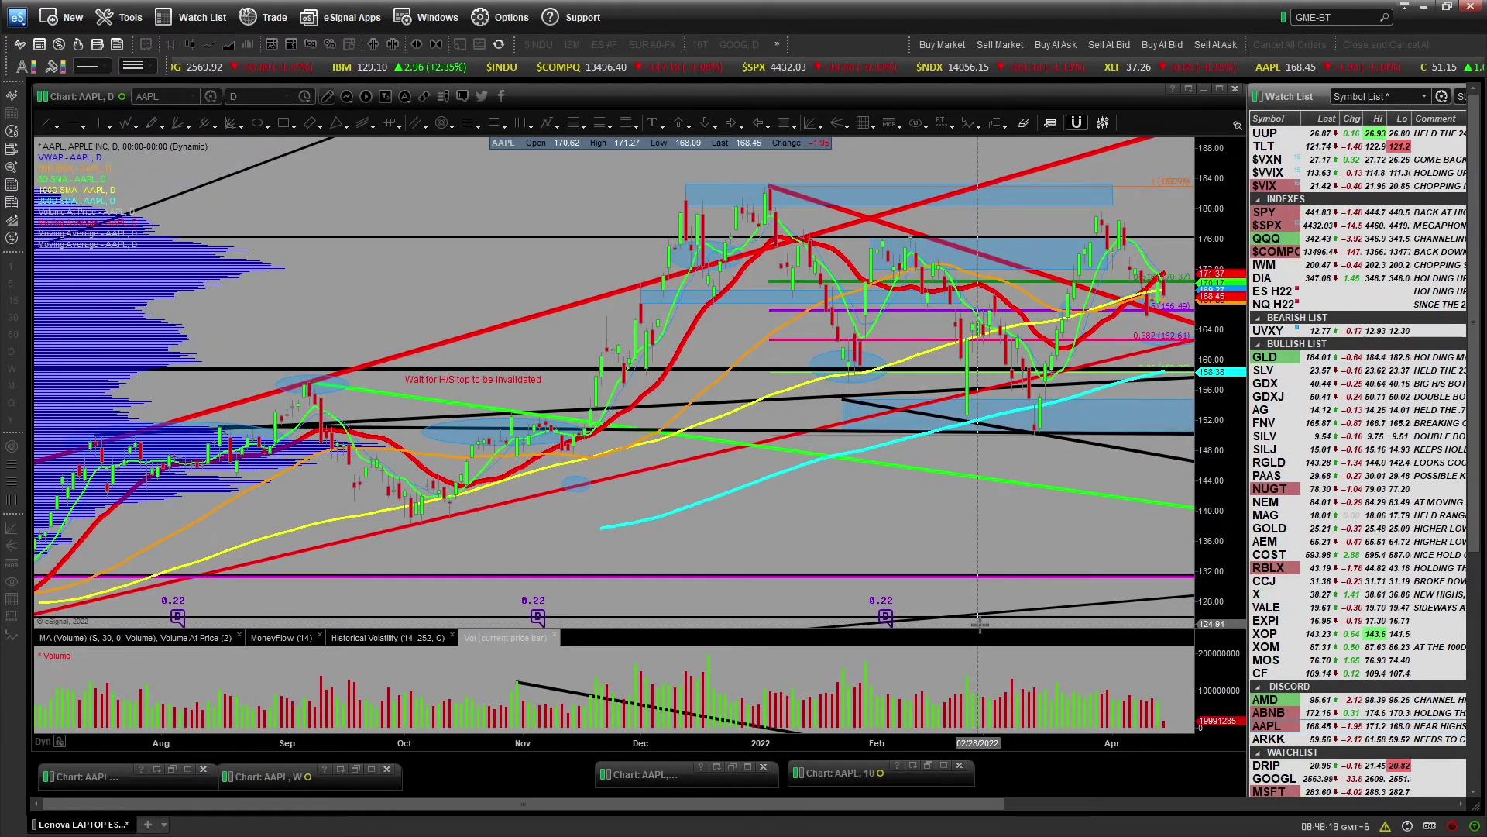
pyautogui.moveTo(912, 740); pyautogui.dragTo(755, 737)
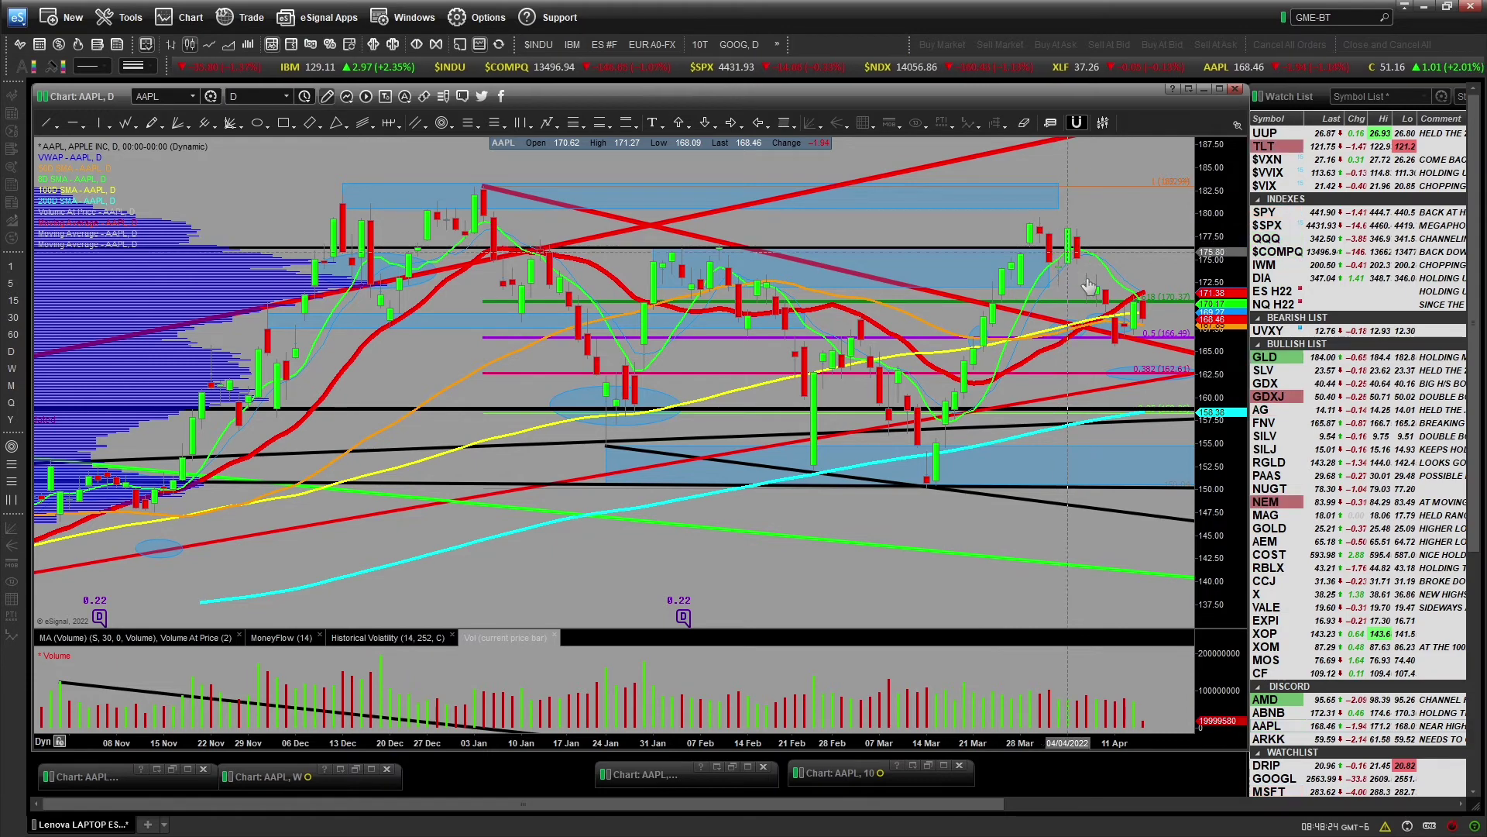
pyautogui.moveTo(1055, 749); pyautogui.dragTo(929, 751)
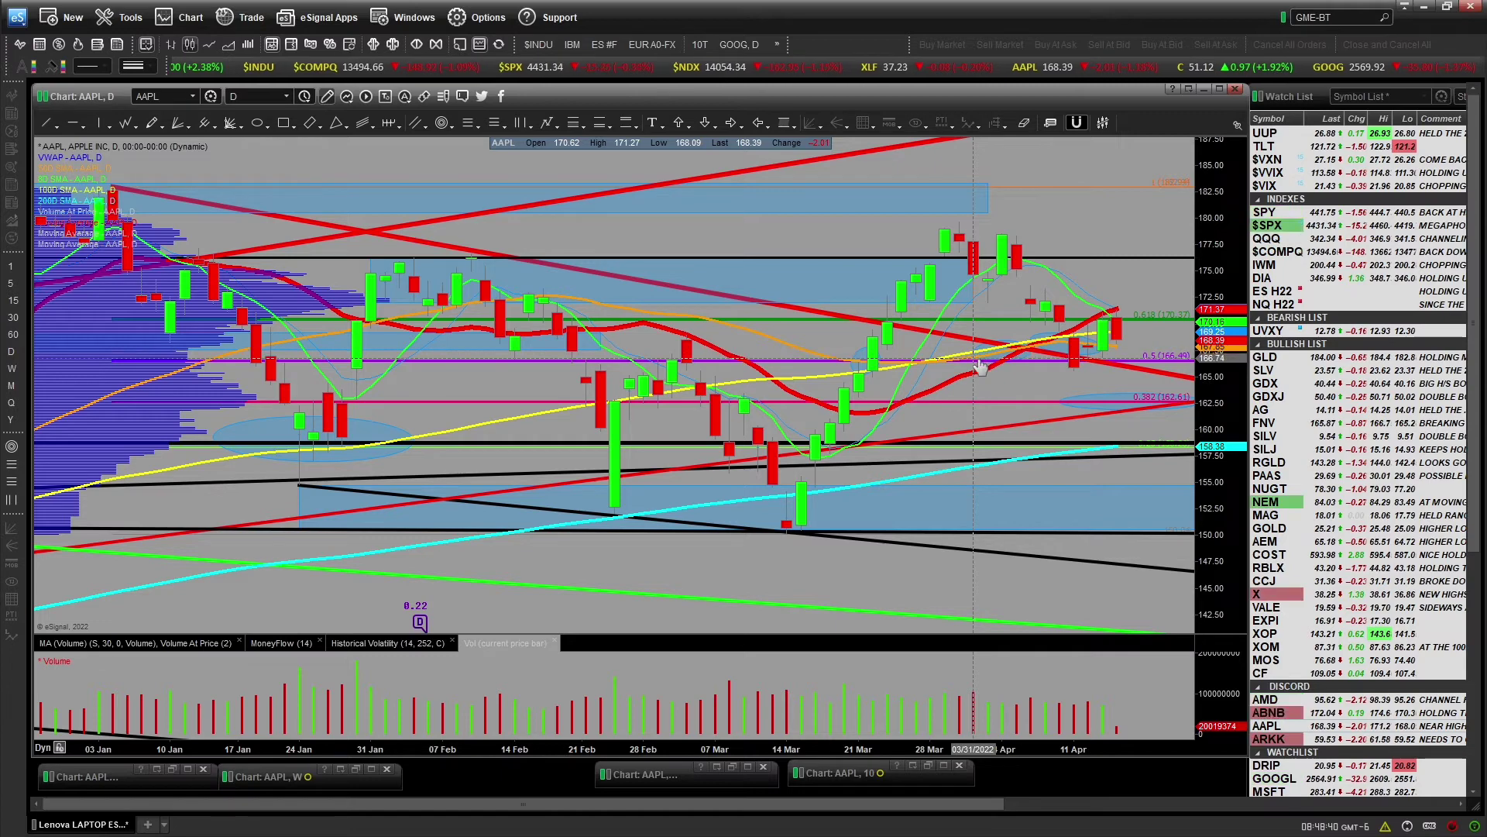
pyautogui.moveTo(1216, 487); pyautogui.dragTo(1219, 452)
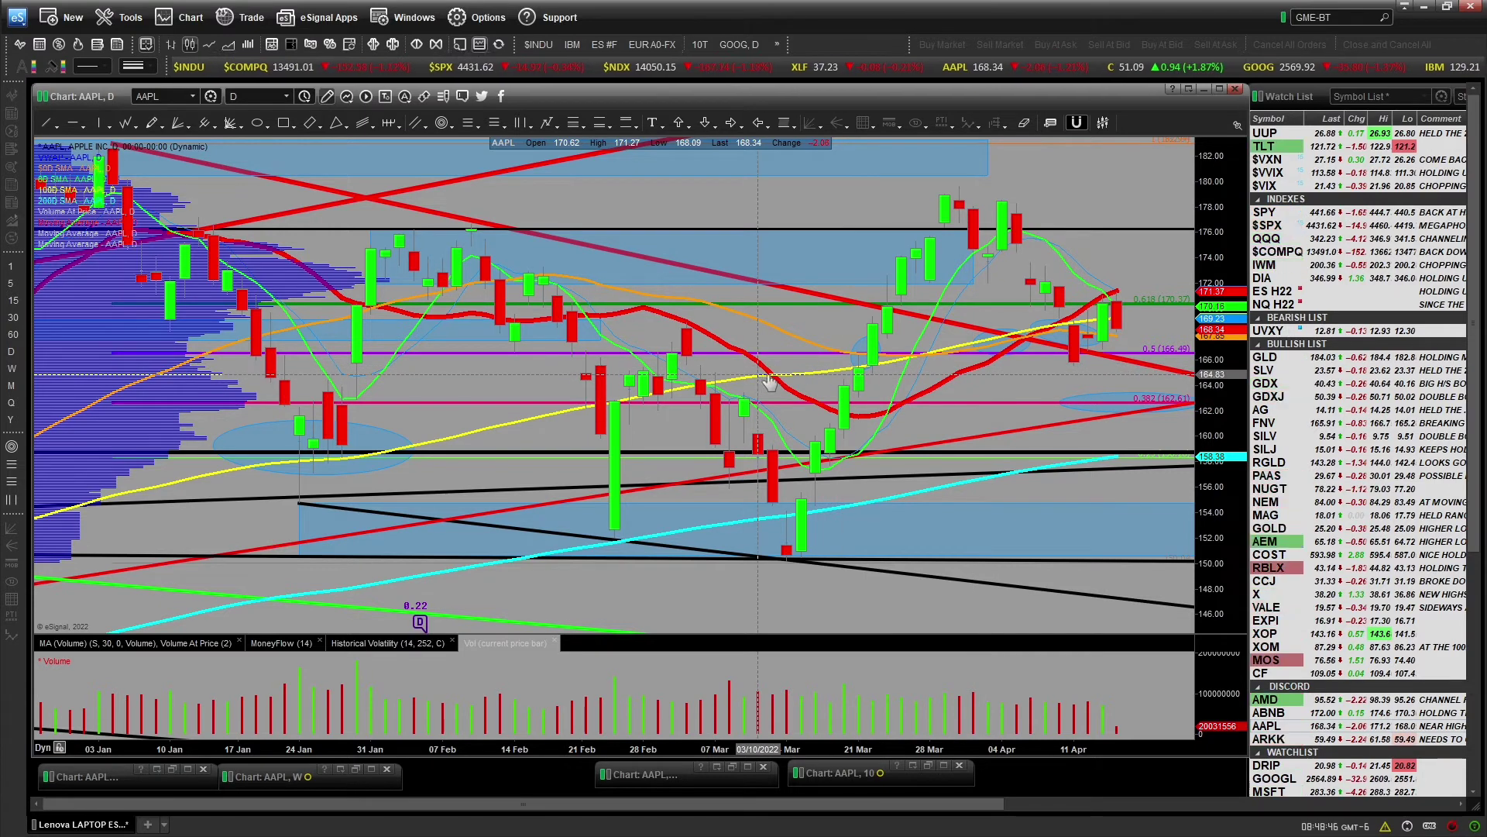
# Check the type, length and price source settings of the yellow 100D SMA on the AAPL daily chart, leaving them as set
pyautogui.rightClick(744, 385)
pyautogui.press('Escape')
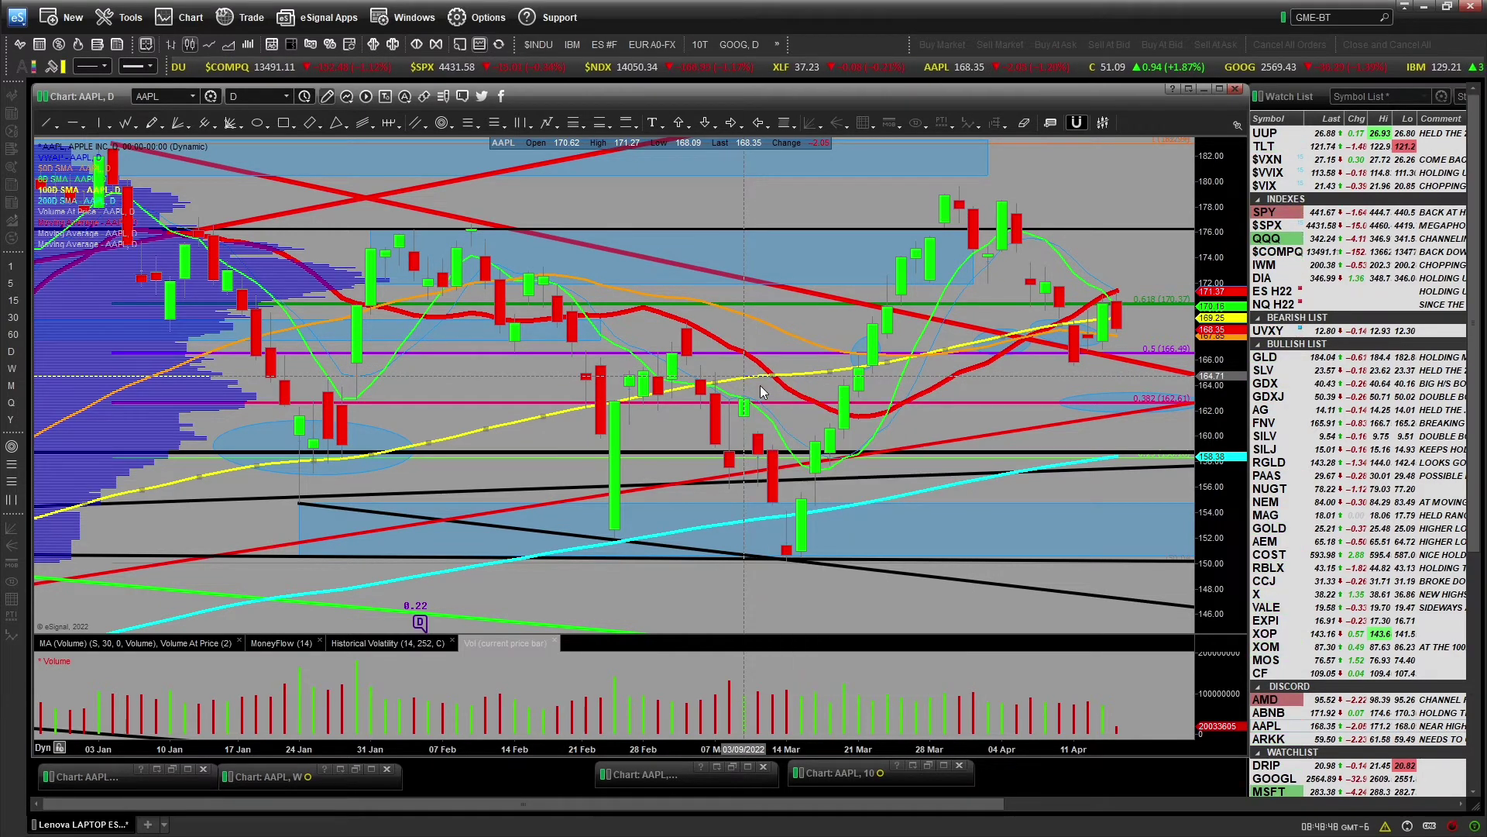
pyautogui.doubleClick(759, 390)
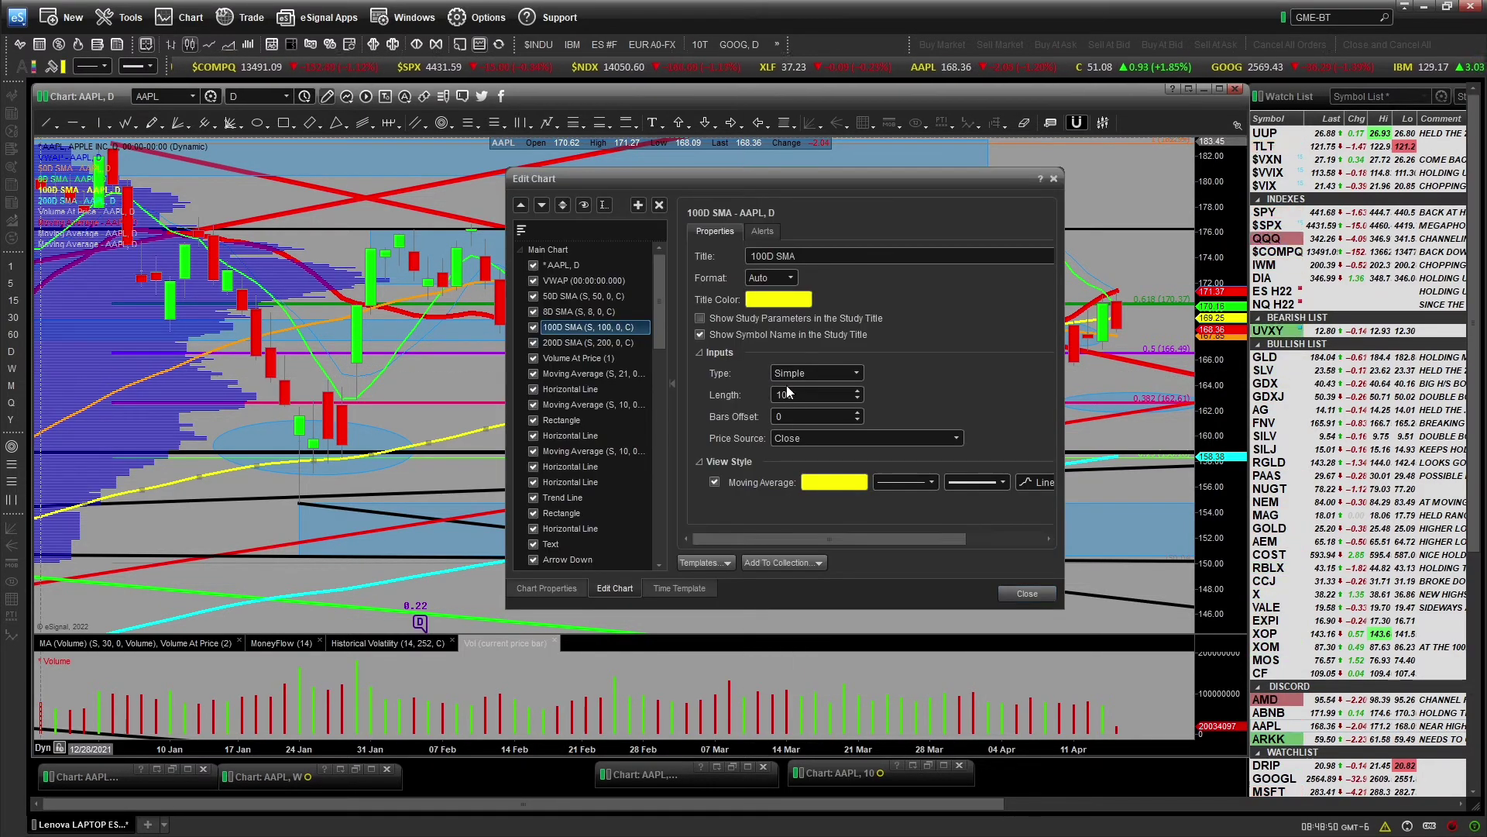
pyautogui.click(806, 373)
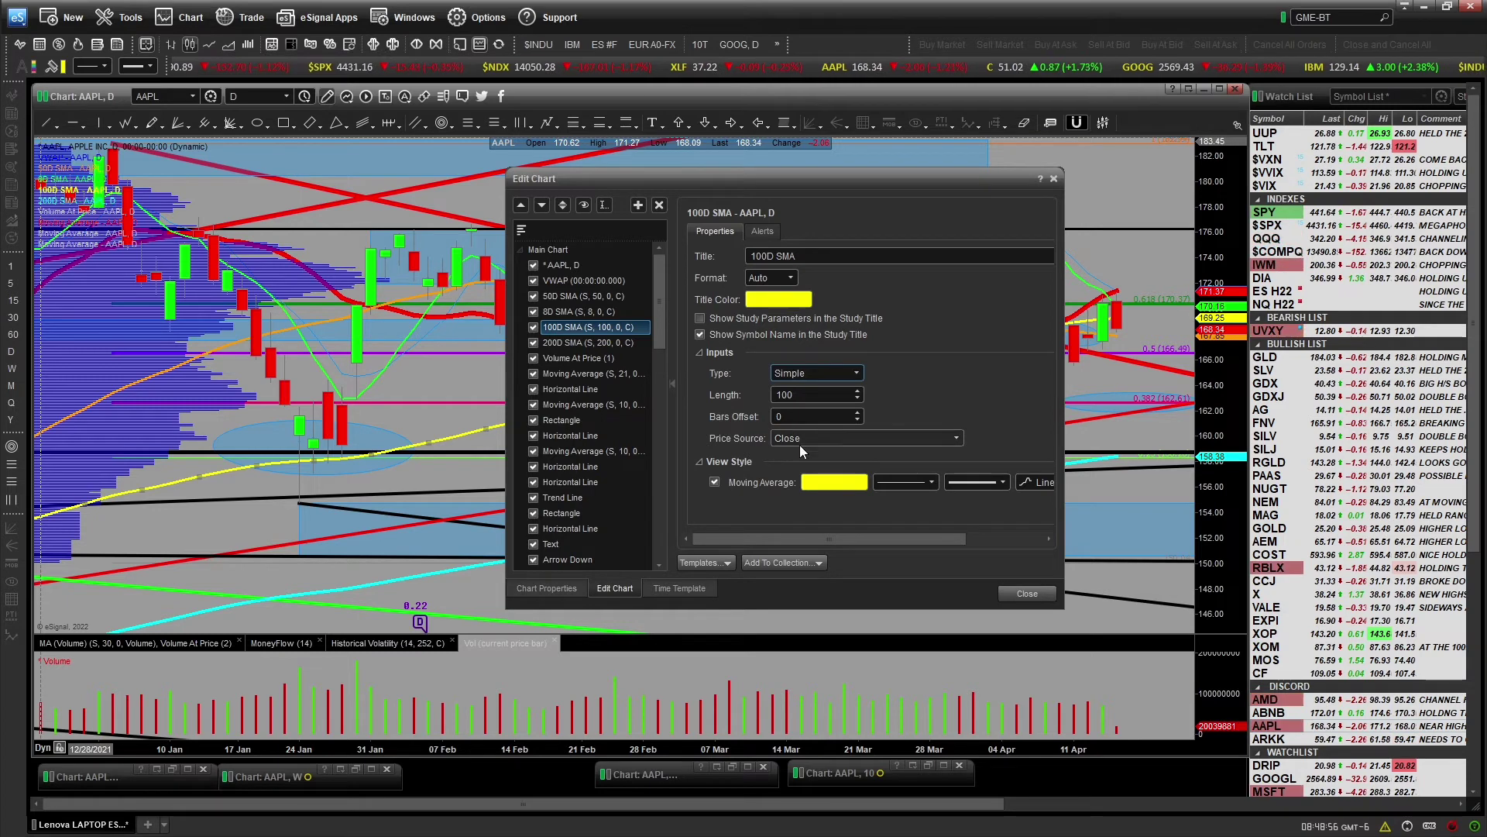
pyautogui.click(1027, 593)
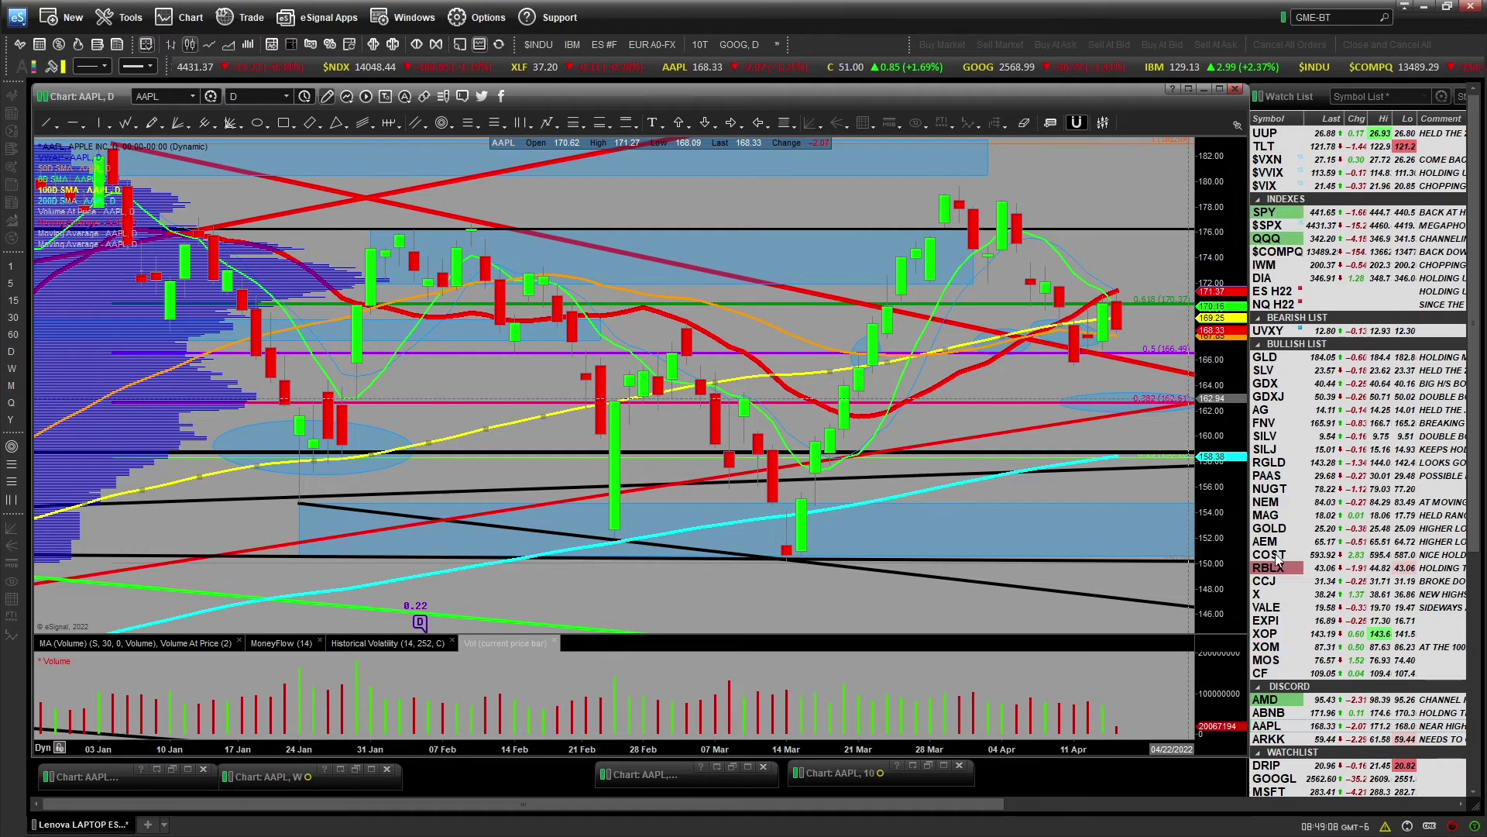
# Load QQQ in the daily chart and compress its time scale to show about October 2021 to April 2022, with free space after the last bar
pyautogui.click(1267, 242)
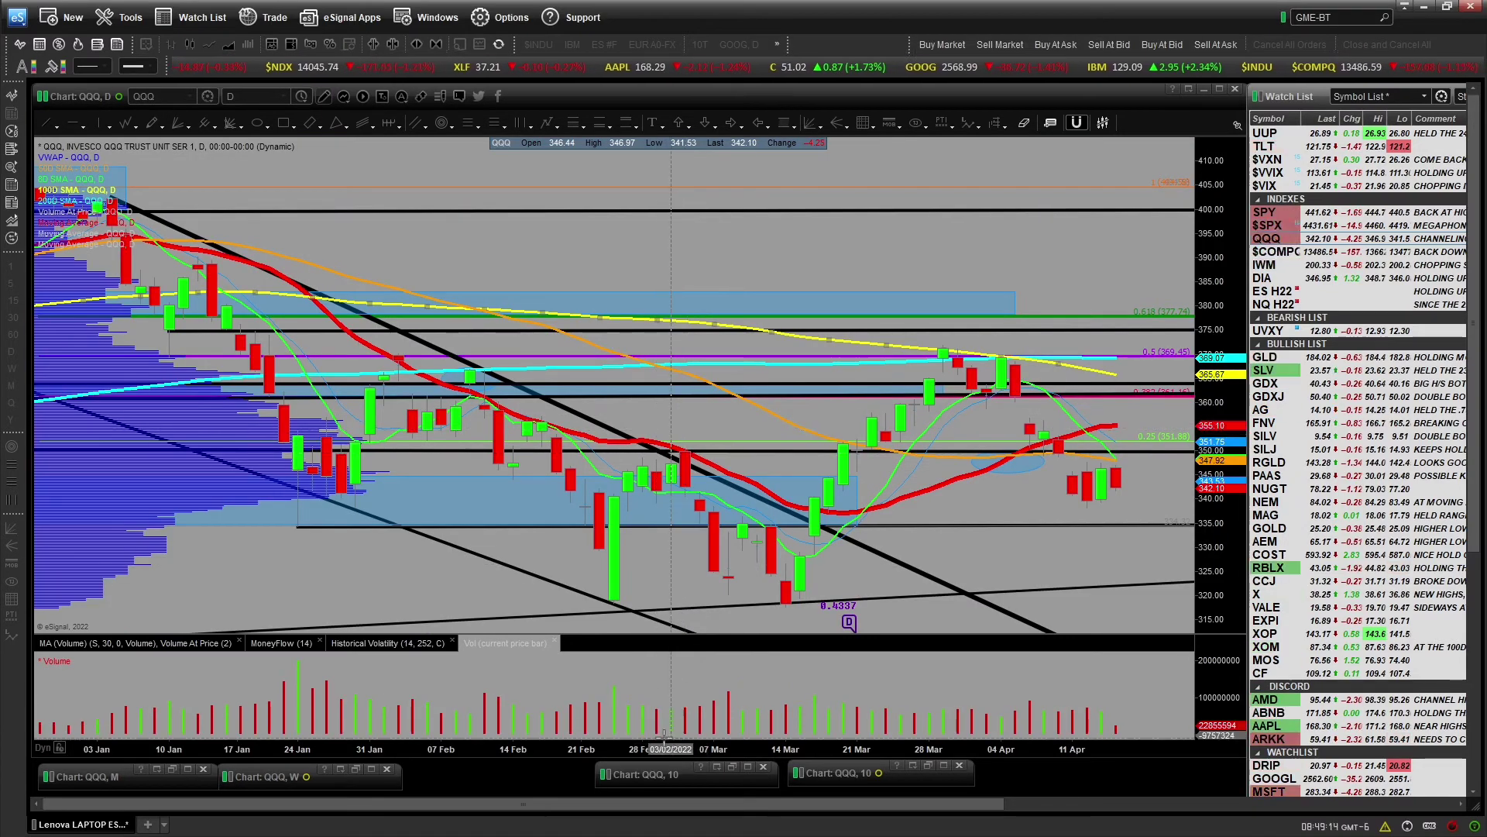
pyautogui.moveTo(672, 751); pyautogui.dragTo(949, 751)
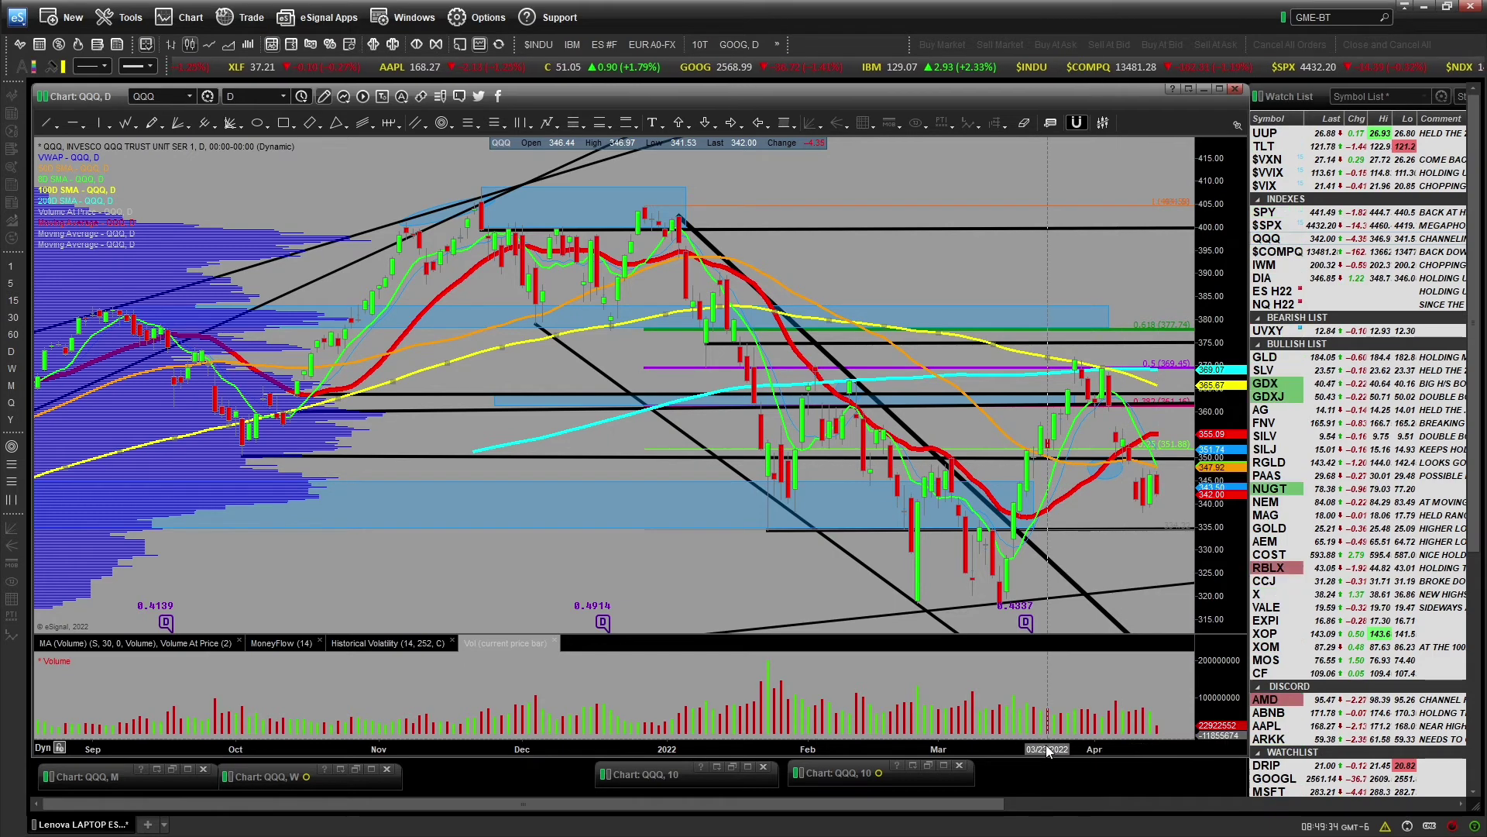
pyautogui.scroll(5, 1048, 750)
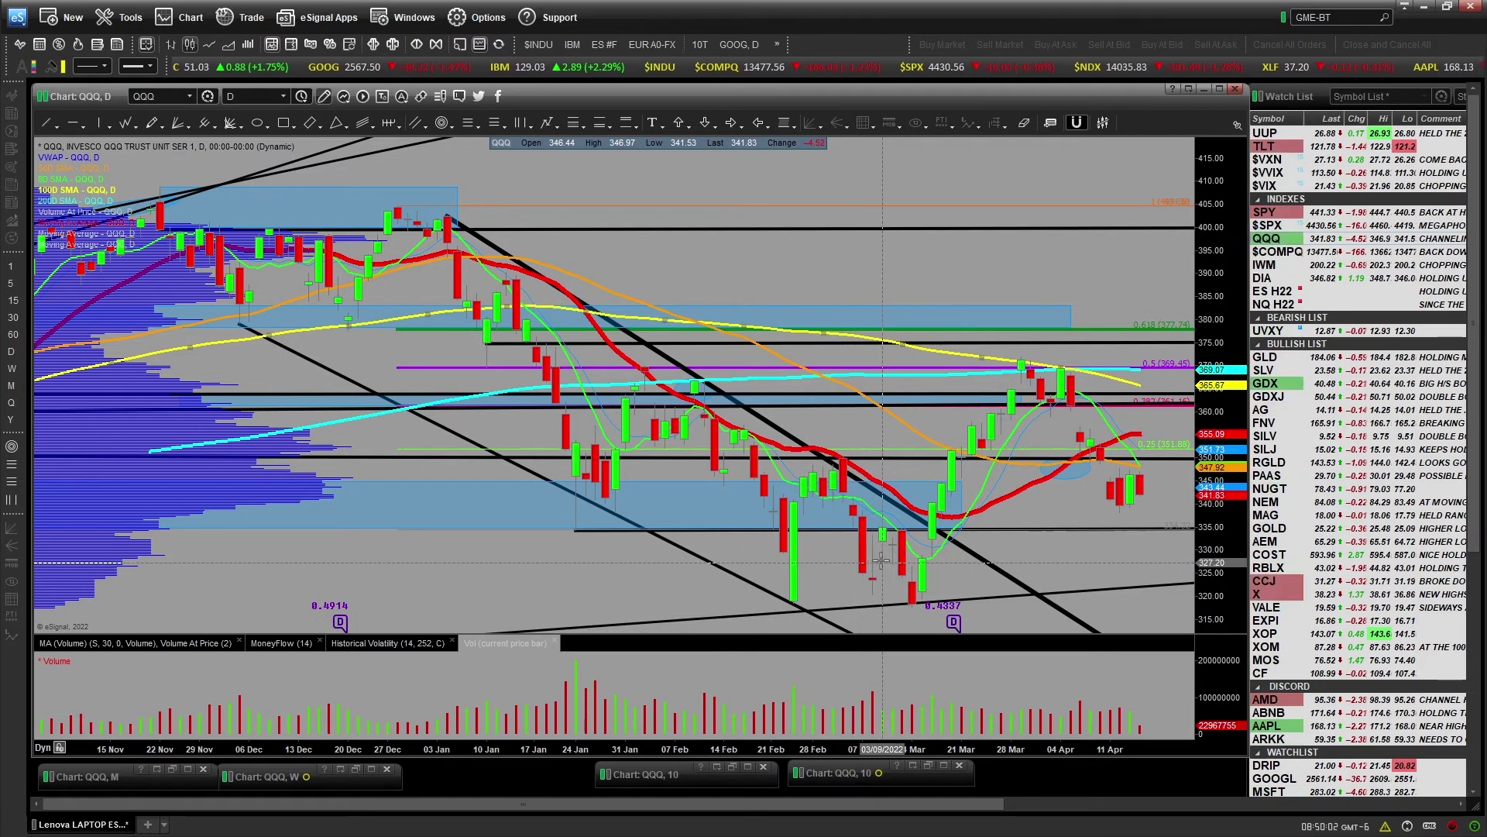
pyautogui.scroll(-1, 647, 595)
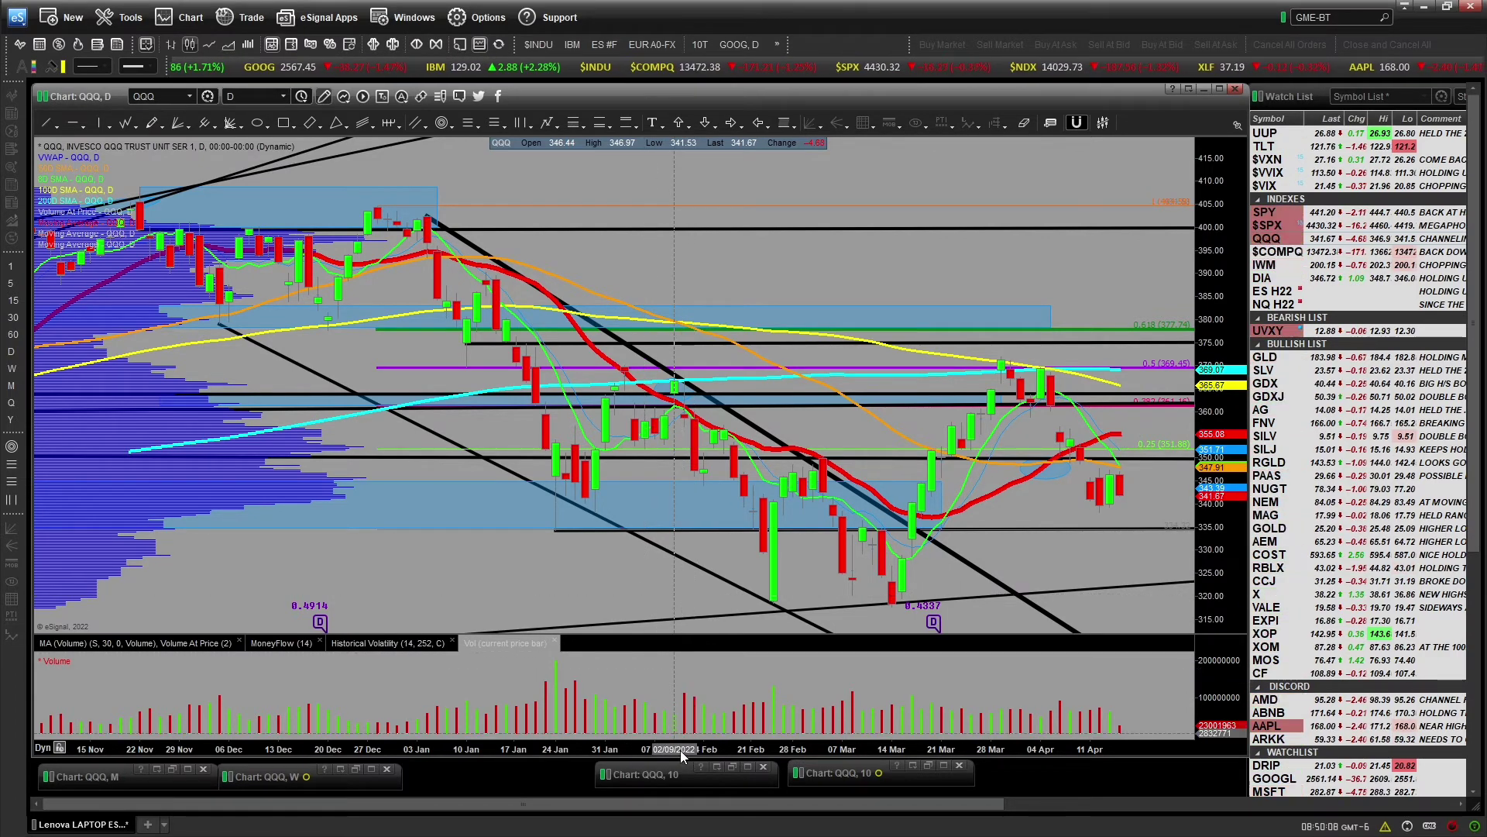
pyautogui.moveTo(681, 755); pyautogui.dragTo(862, 742)
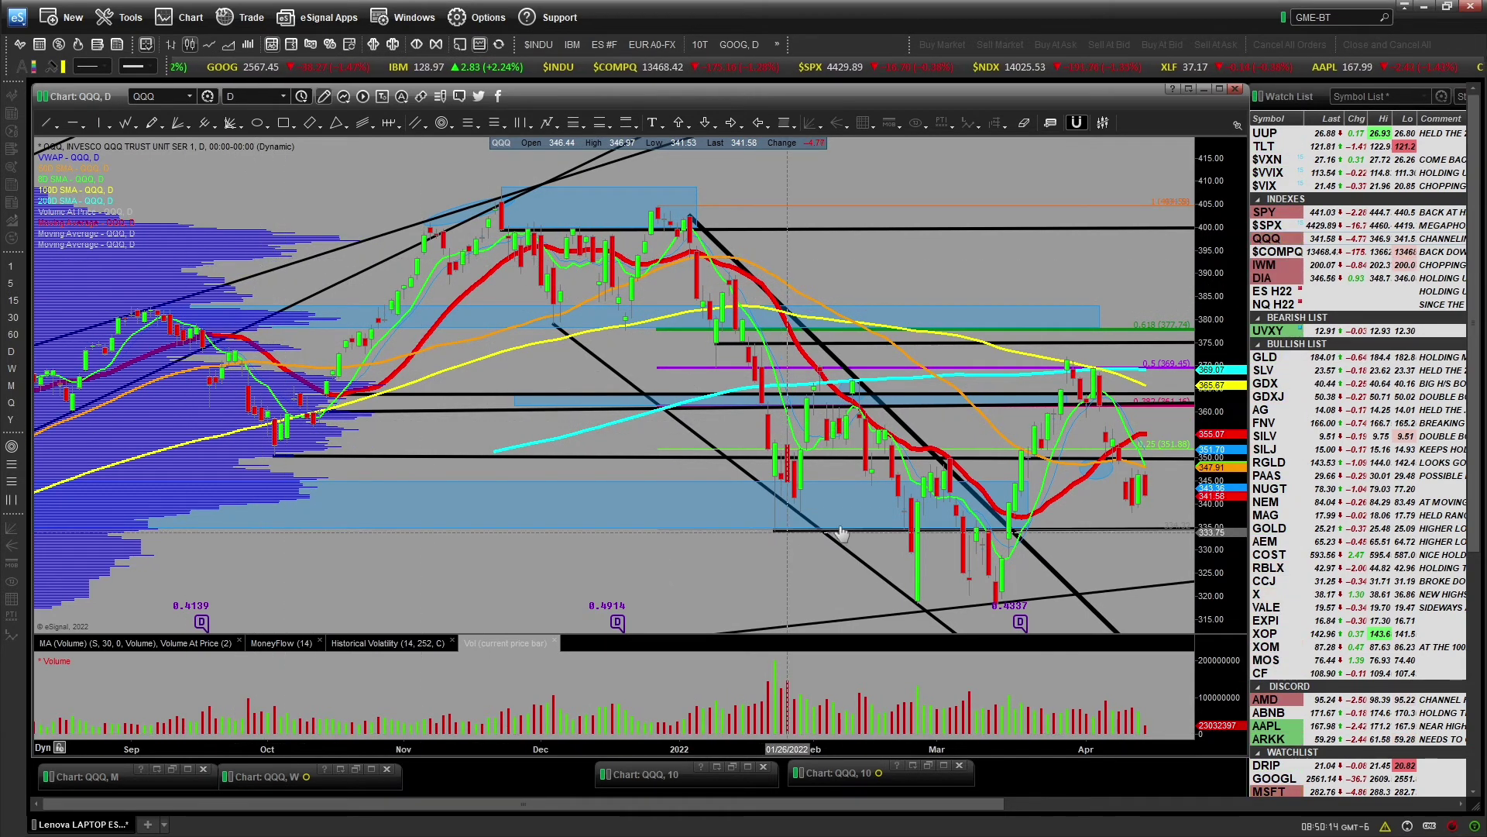
pyautogui.scroll(-3, 824, 580)
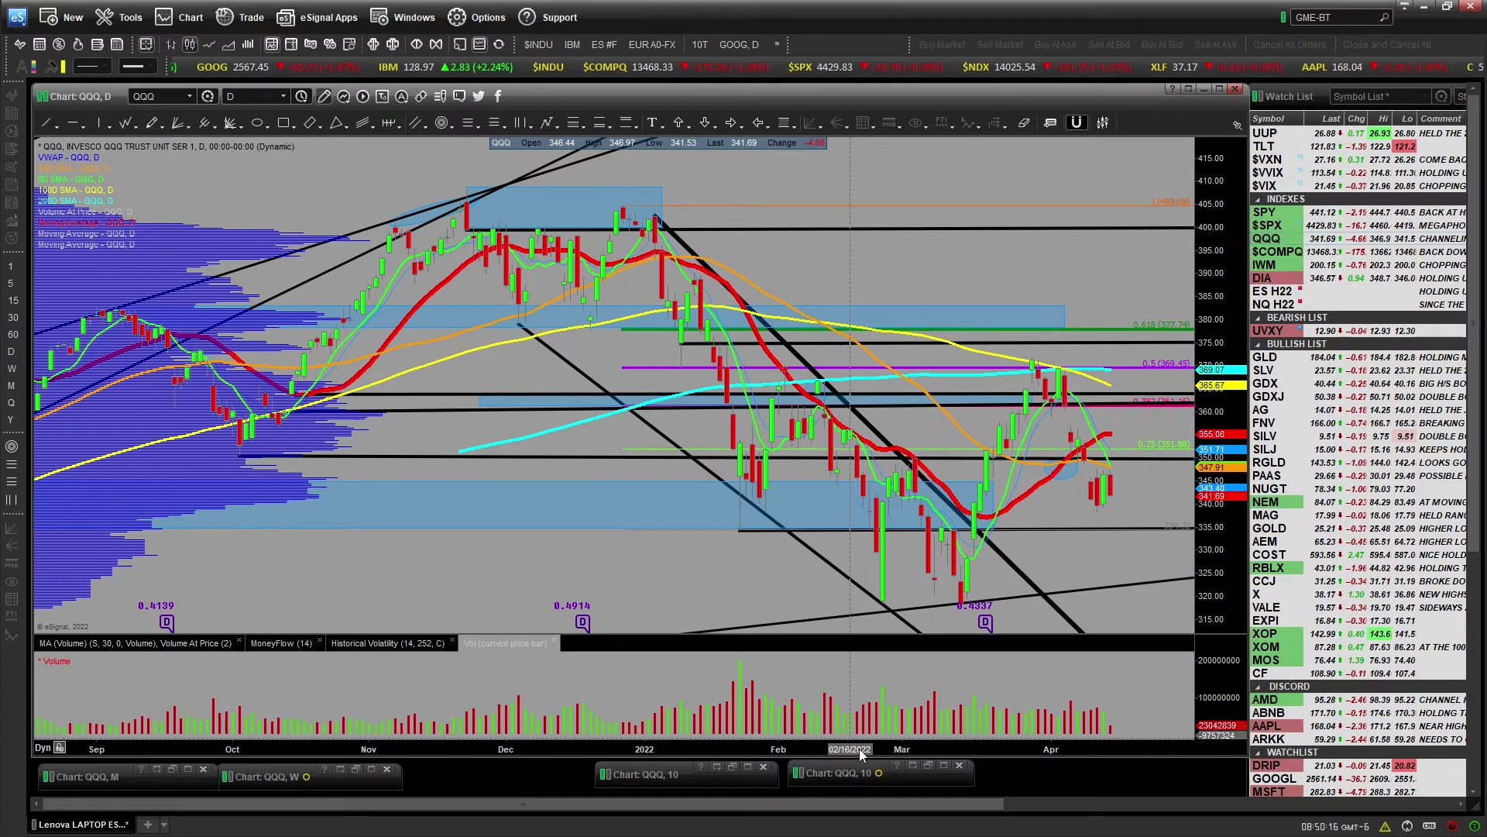
pyautogui.scroll(-3, 852, 749)
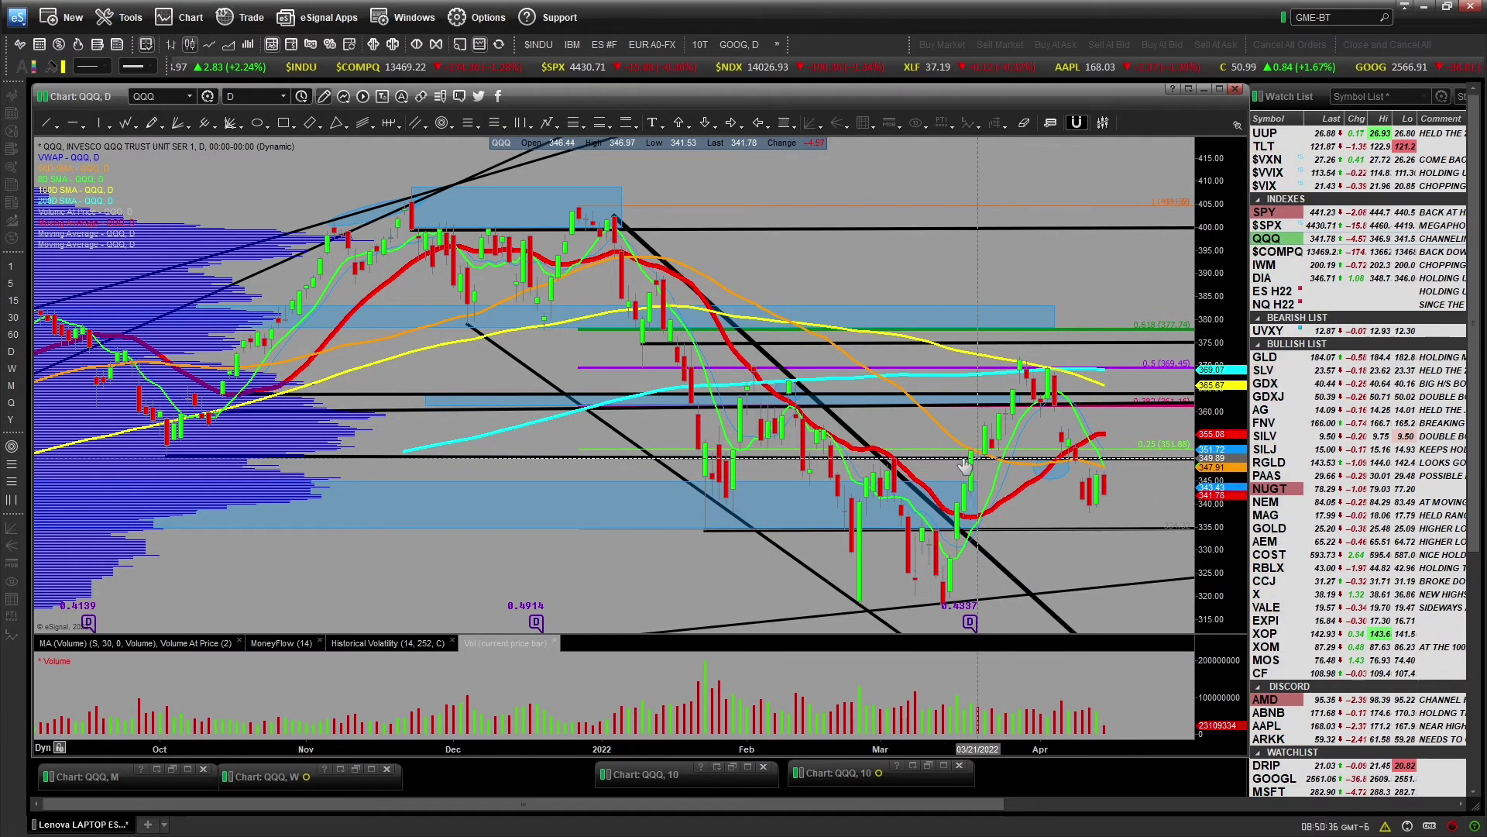
pyautogui.moveTo(718, 491); pyautogui.dragTo(687, 488)
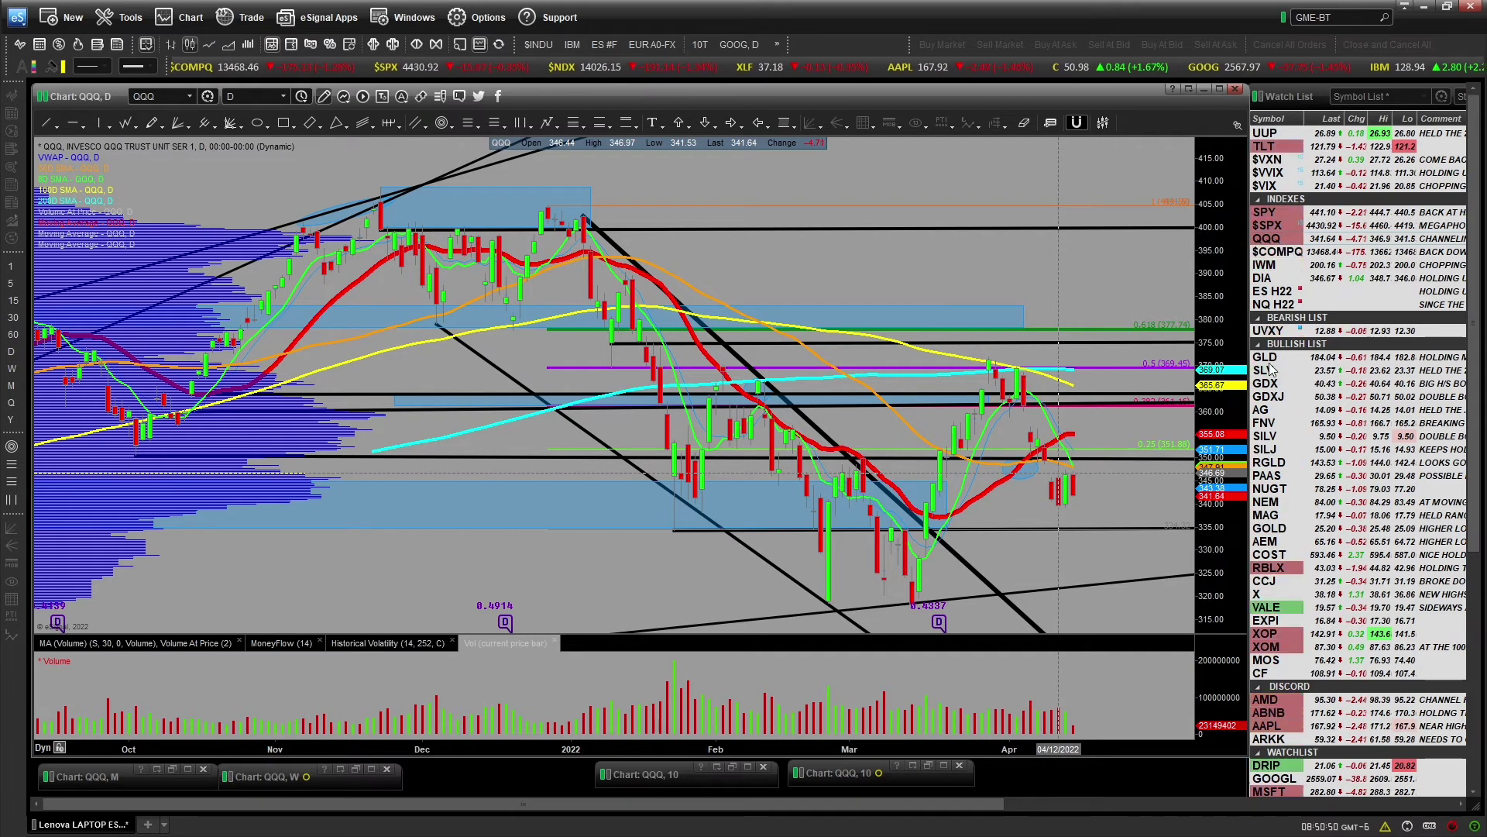
# Load TLT, restore its monthly chart, and widen the bars with free space after the last one to examine the trend since 2002
pyautogui.click(1270, 153)
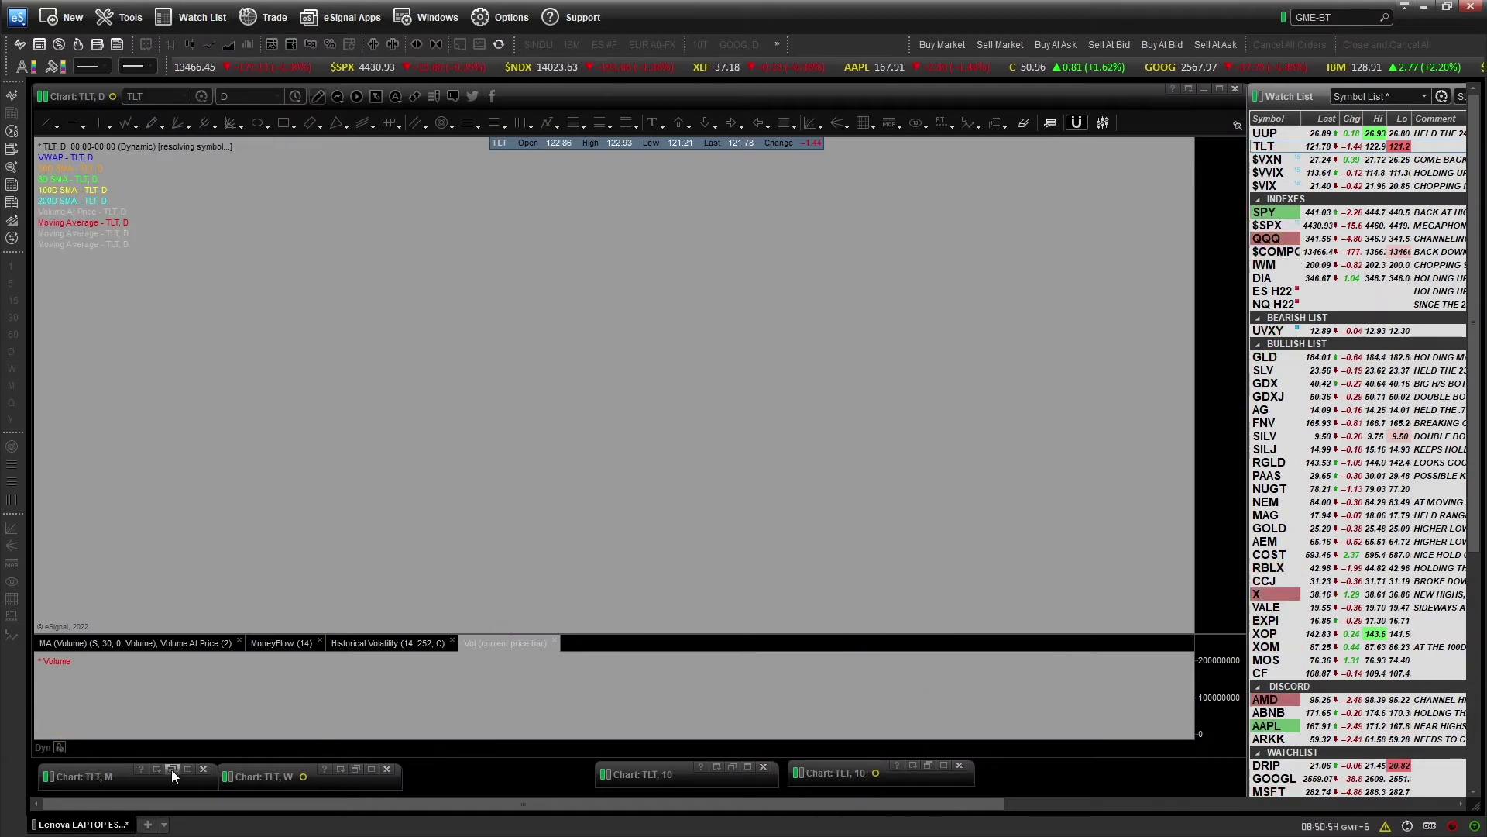
pyautogui.click(172, 769)
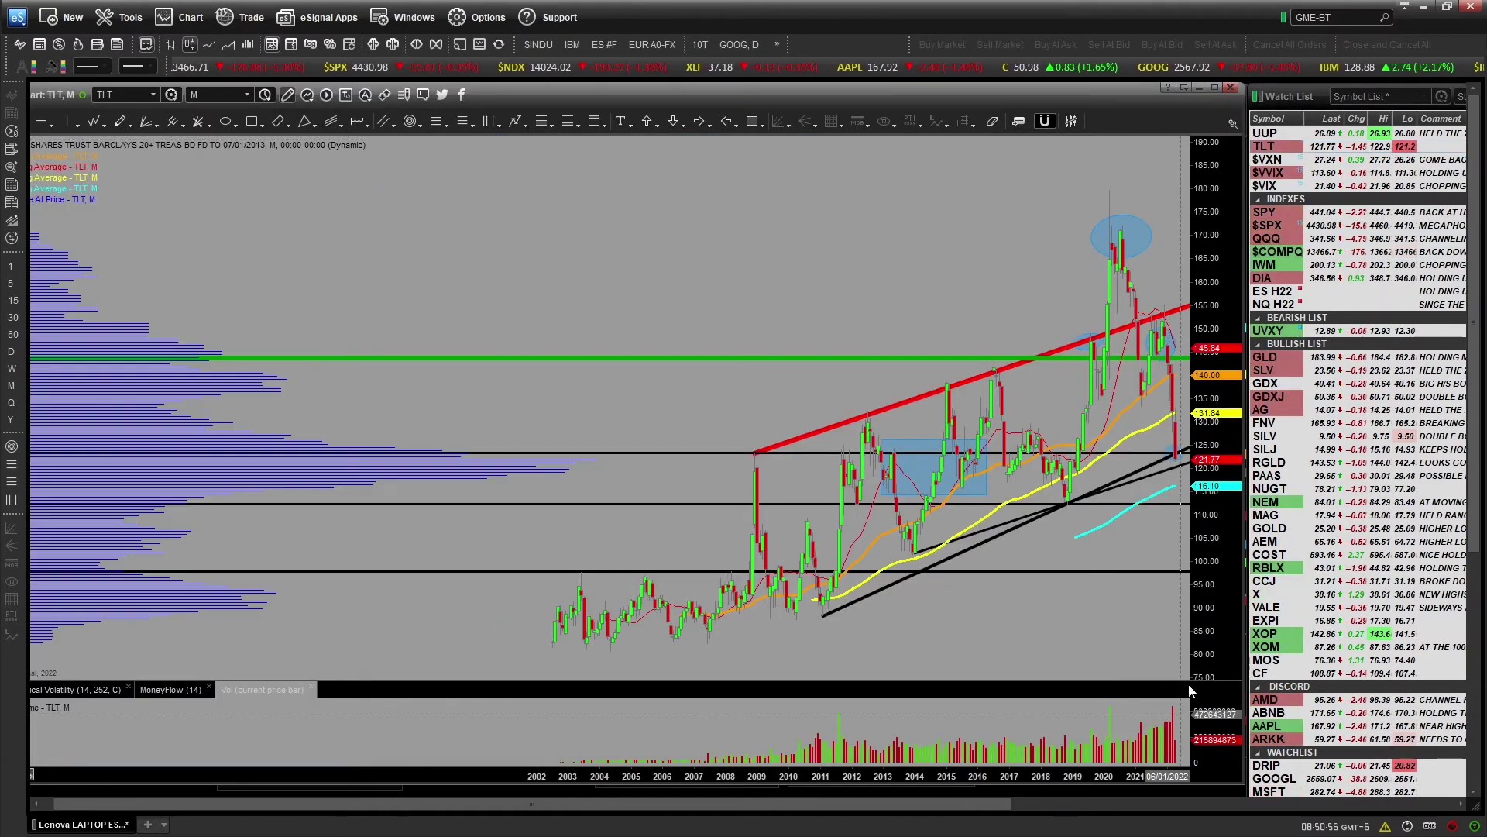
pyautogui.scroll(5, 978, 780)
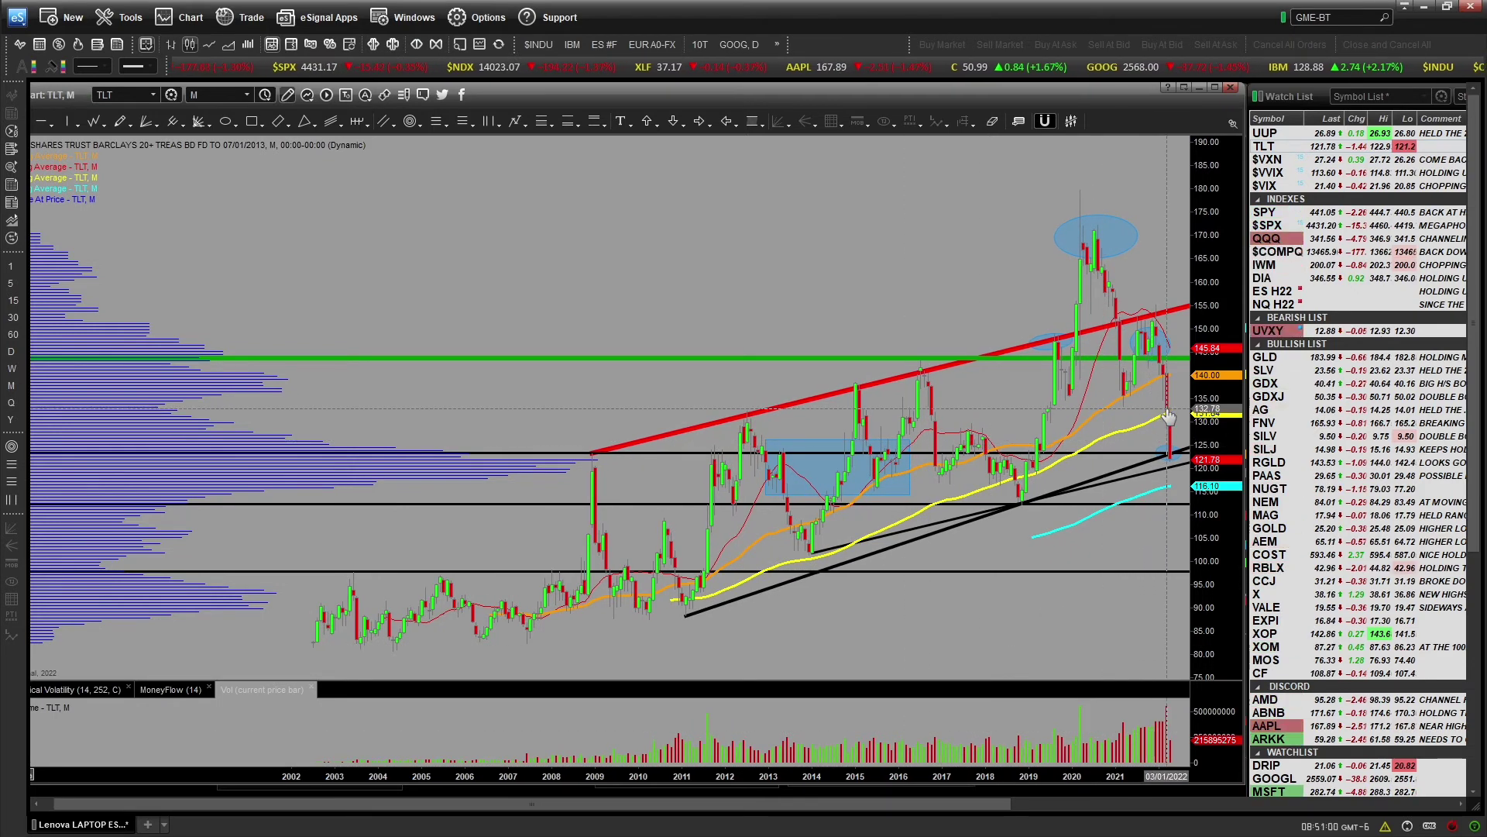
pyautogui.moveTo(1168, 419); pyautogui.dragTo(1091, 438)
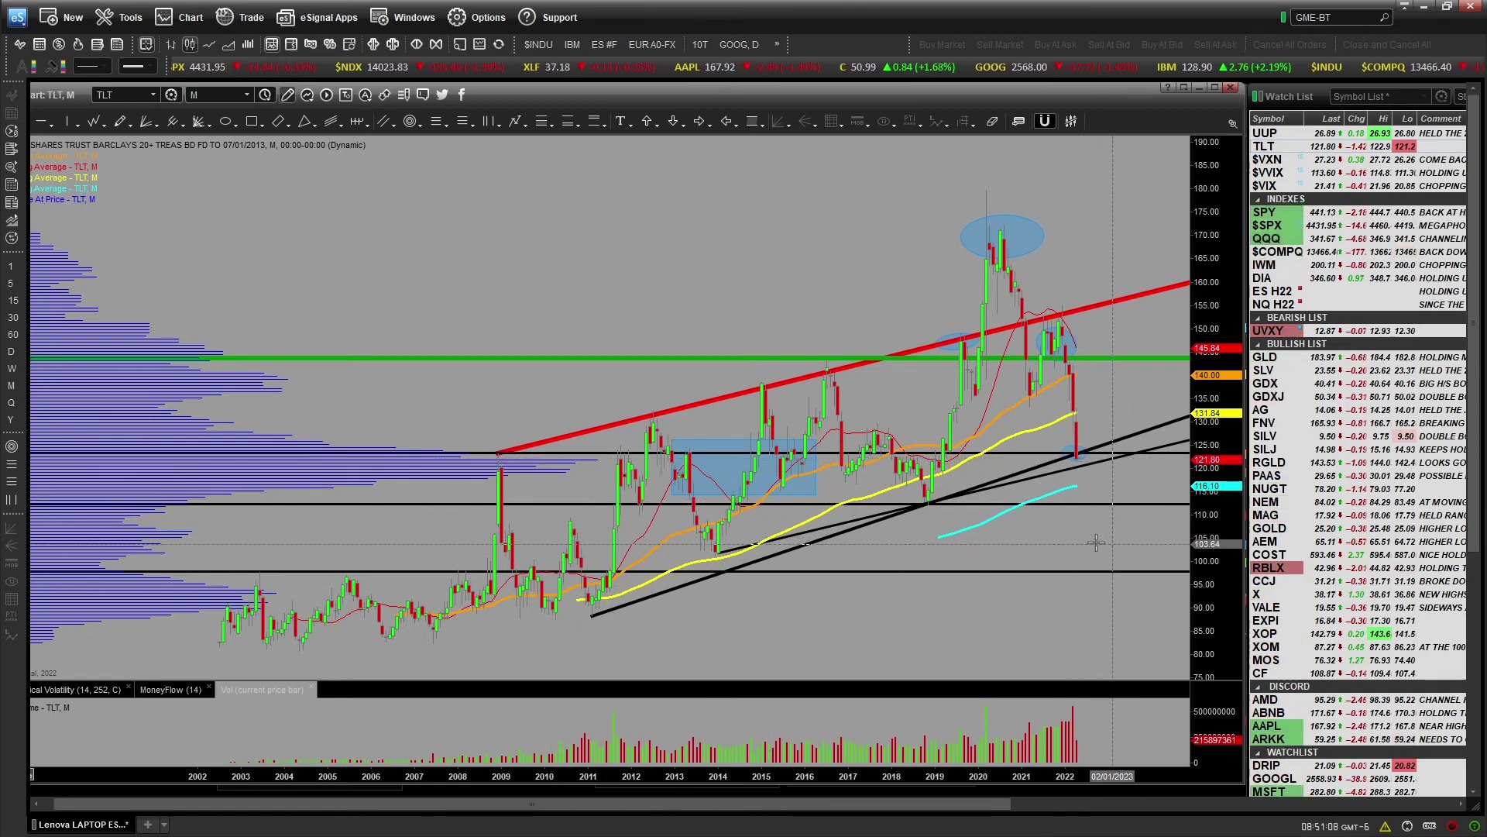
pyautogui.moveTo(1042, 639); pyautogui.dragTo(1034, 641)
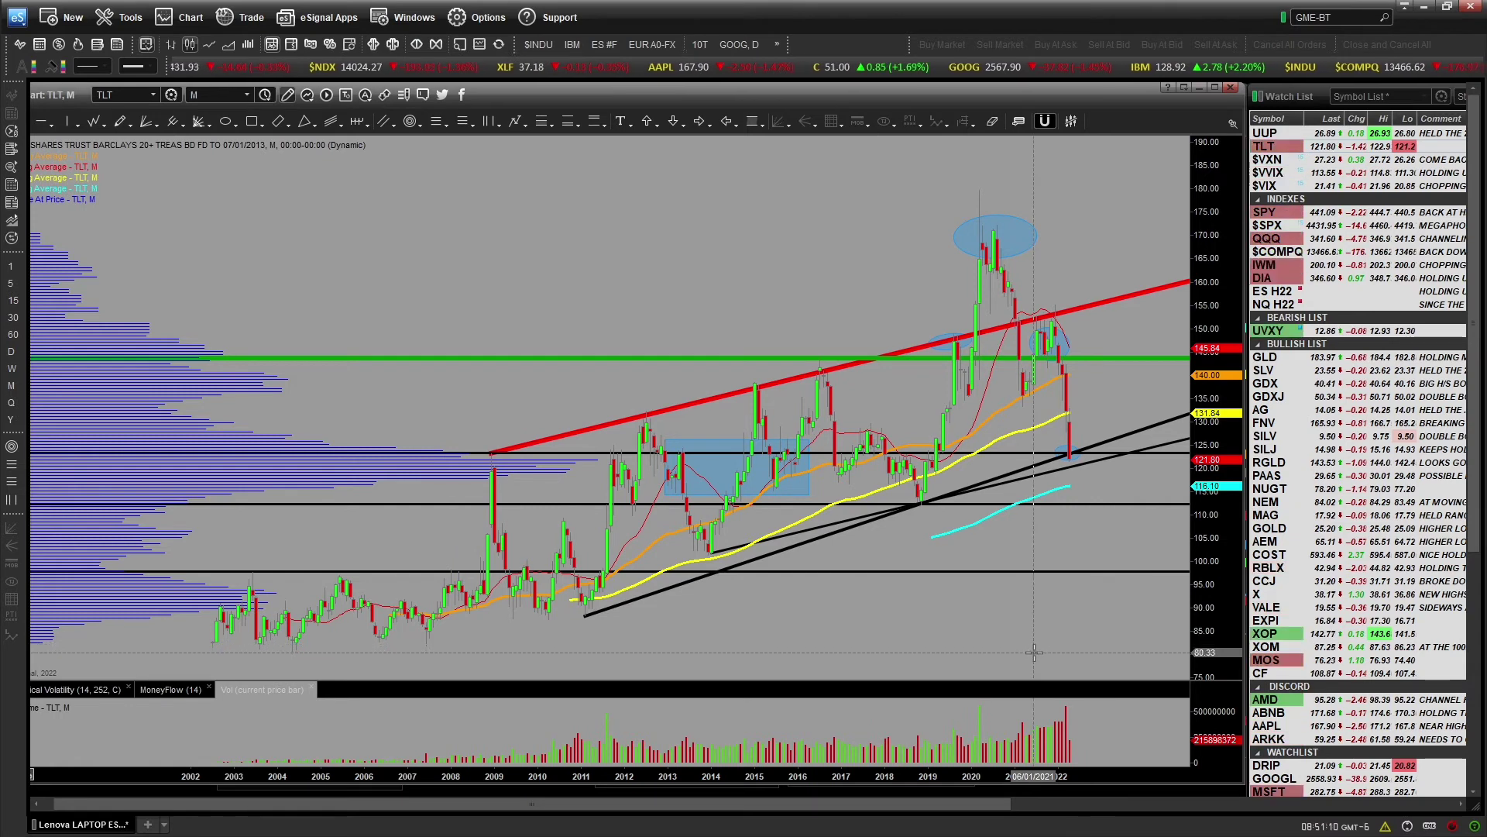